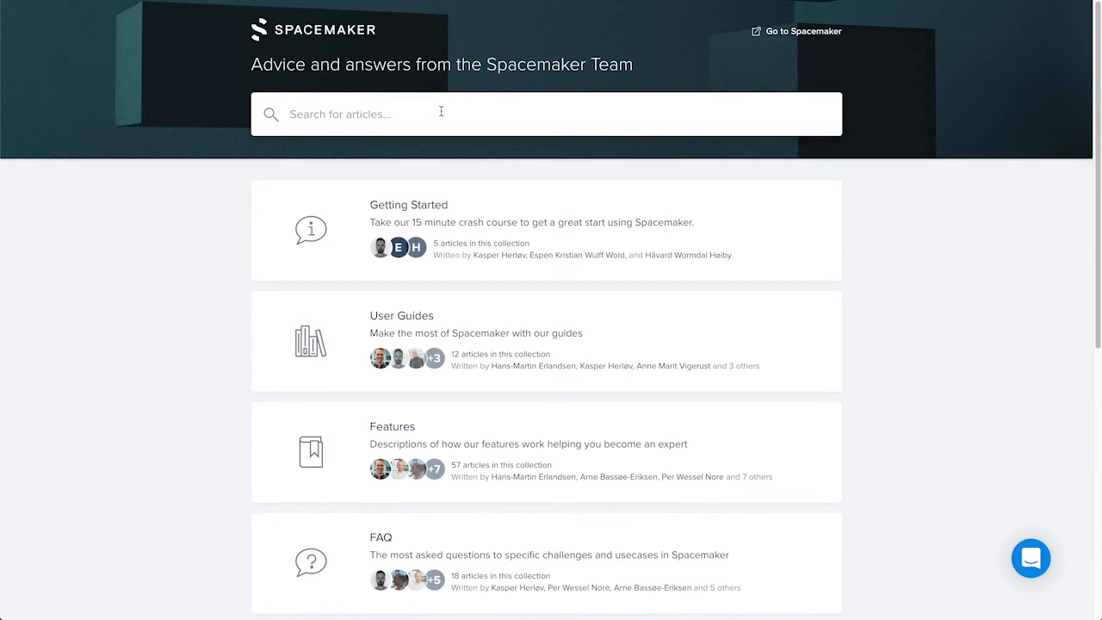
Search the help articles for "supported geometry" and open the Supported geometry article
{"action": "left_click", "coordinate": [440, 111]}
{"action": "type", "text": "supported geometry"}
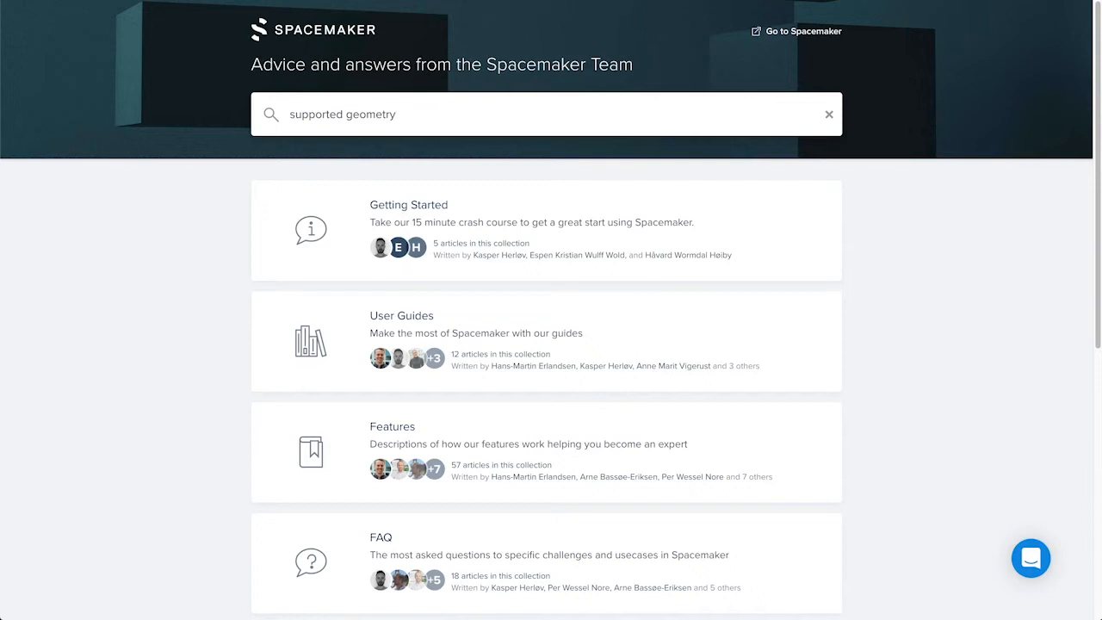
{"action": "key", "text": "Return"}
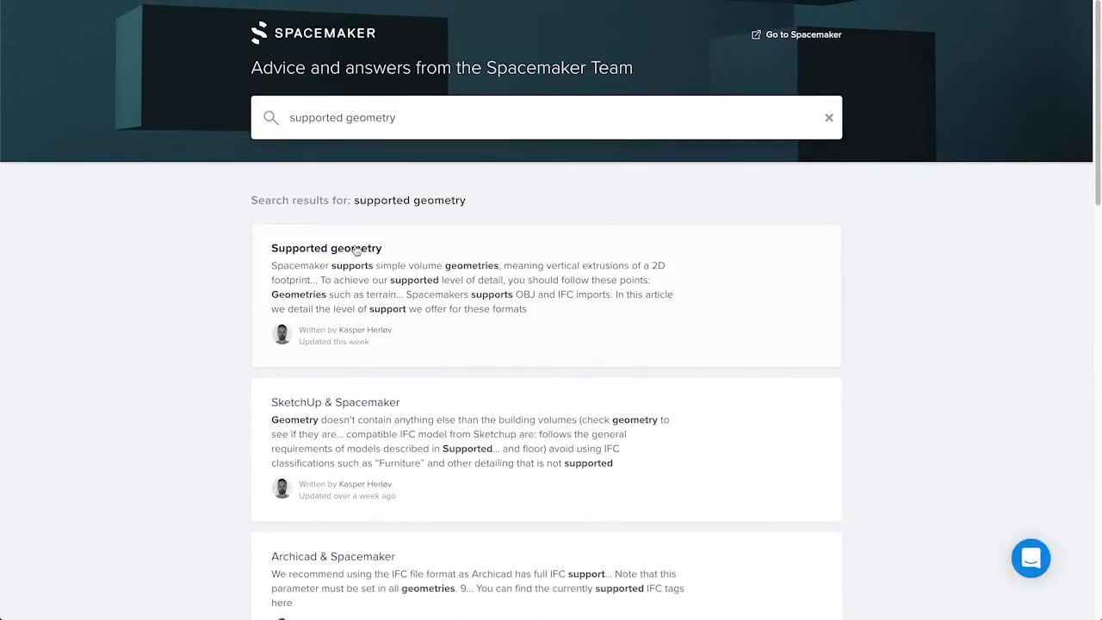
{"action": "left_click", "coordinate": [357, 249]}
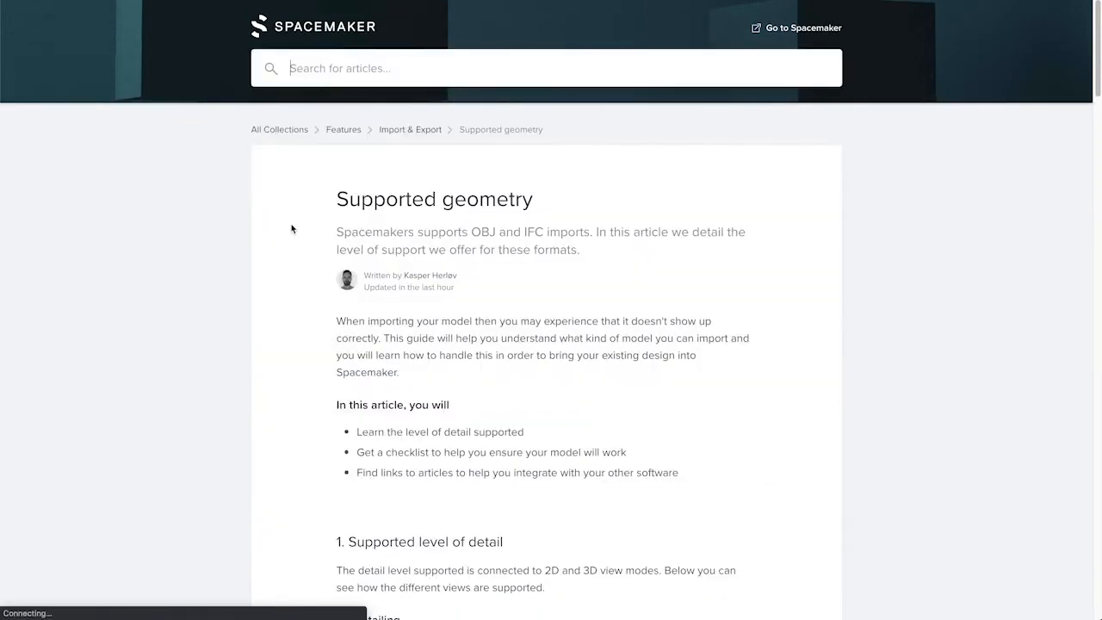
Read the article's section on the supported level of detail, covering detailing, inclines, step-wise inclines, overhangs and functions
{"action": "scroll", "coordinate": [293, 227], "scroll_direction": "down", "scroll_amount": 3}
{"action": "scroll", "coordinate": [296, 225], "scroll_direction": "down", "scroll_amount": 2}
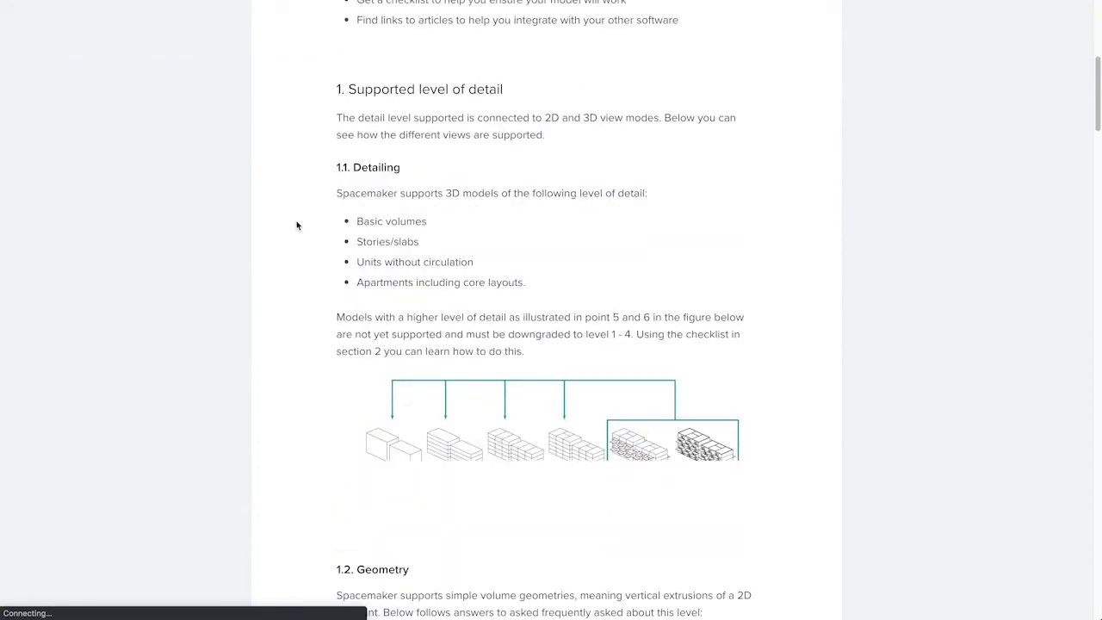
{"action": "scroll", "coordinate": [295, 222], "scroll_direction": "down", "scroll_amount": 1}
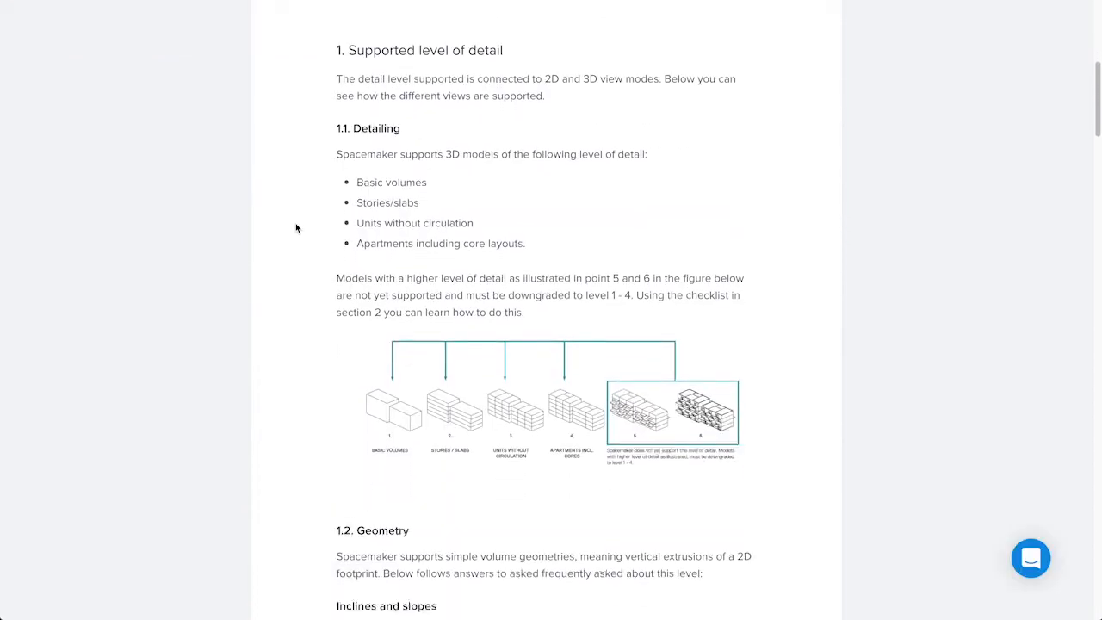
{"action": "scroll", "coordinate": [296, 227], "scroll_direction": "down", "scroll_amount": 3}
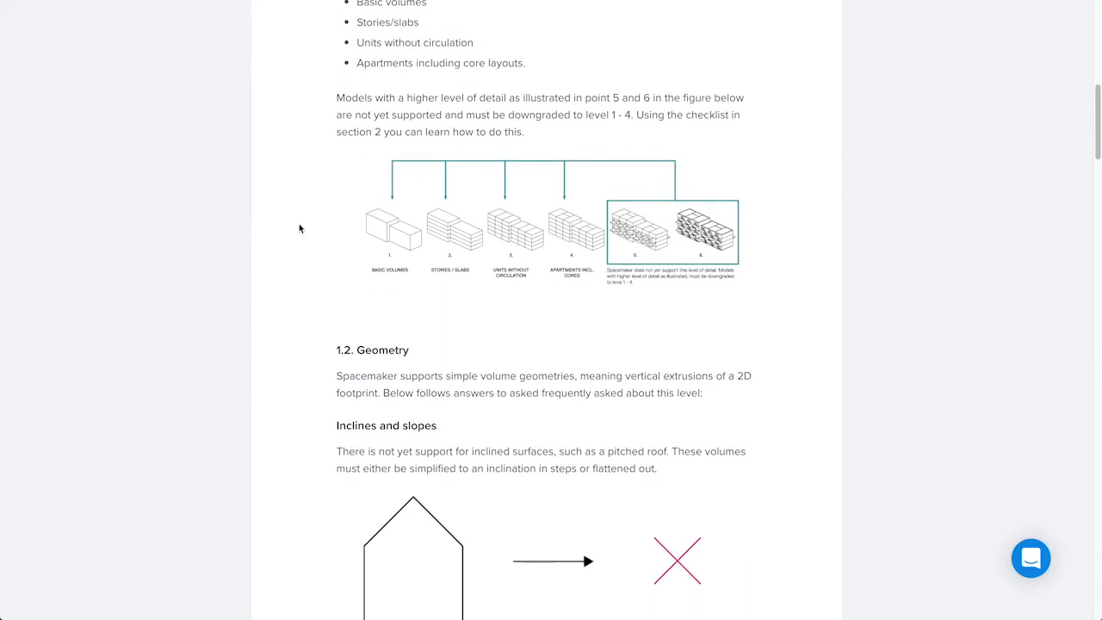
{"action": "scroll", "coordinate": [298, 228], "scroll_direction": "down", "scroll_amount": 4}
{"action": "scroll", "coordinate": [297, 229], "scroll_direction": "down", "scroll_amount": 2}
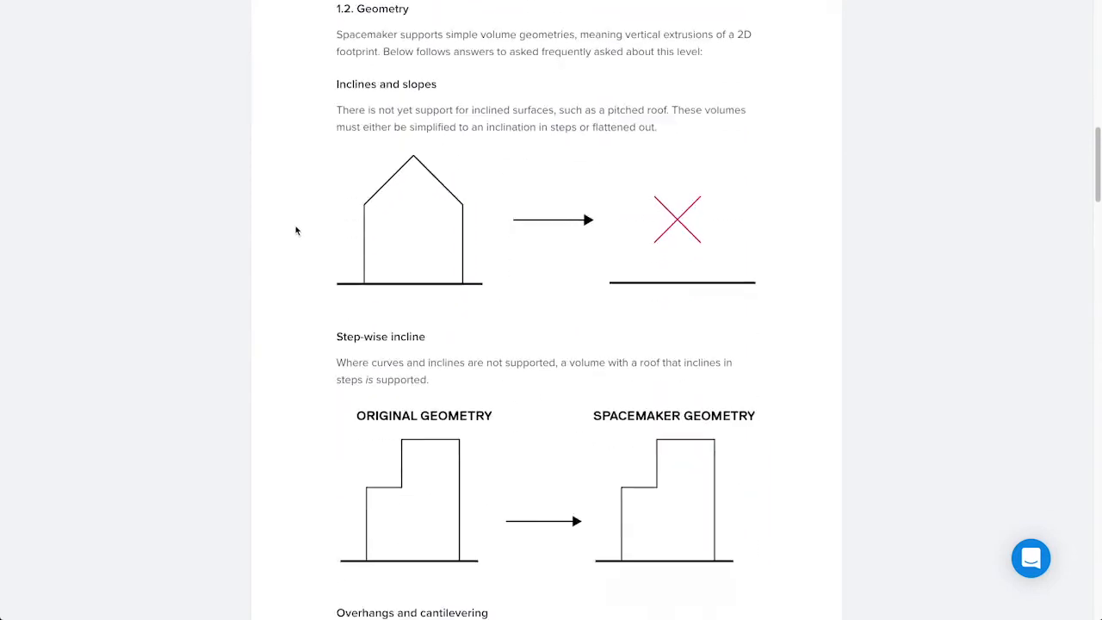
{"action": "scroll", "coordinate": [295, 230], "scroll_direction": "down", "scroll_amount": 1}
{"action": "scroll", "coordinate": [295, 231], "scroll_direction": "down", "scroll_amount": 1}
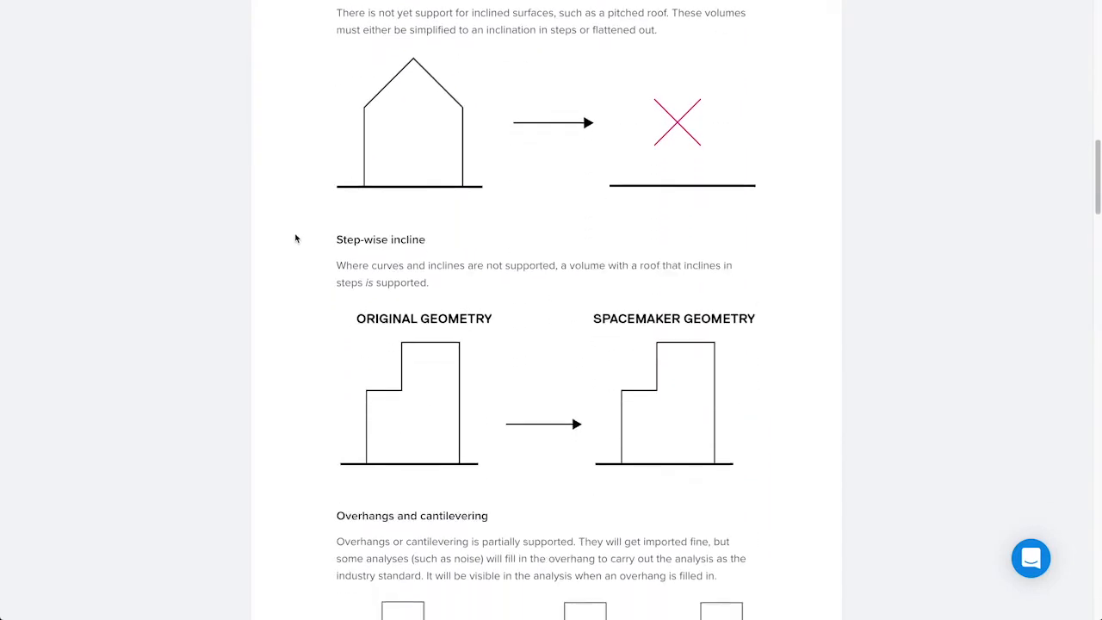
{"action": "scroll", "coordinate": [299, 234], "scroll_direction": "down", "scroll_amount": 7}
{"action": "scroll", "coordinate": [300, 237], "scroll_direction": "down", "scroll_amount": 2}
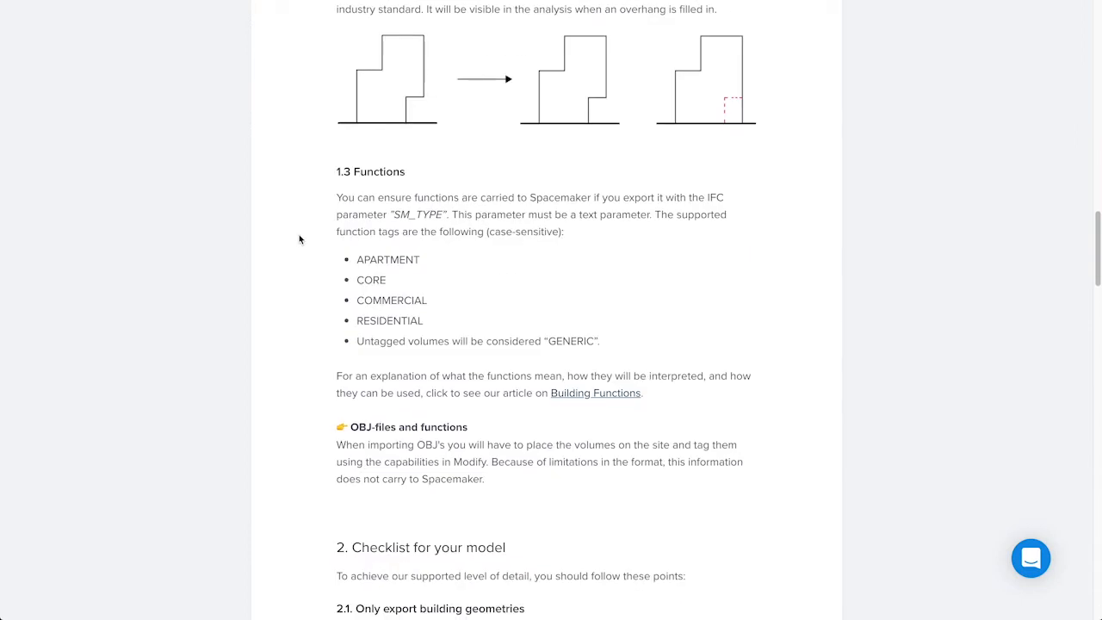
Review the model checklist, from exporting only building geometries to removing gaps and overlaps and exporting only volumes
{"action": "scroll", "coordinate": [297, 240], "scroll_direction": "down", "scroll_amount": 2}
{"action": "scroll", "coordinate": [298, 236], "scroll_direction": "down", "scroll_amount": 5}
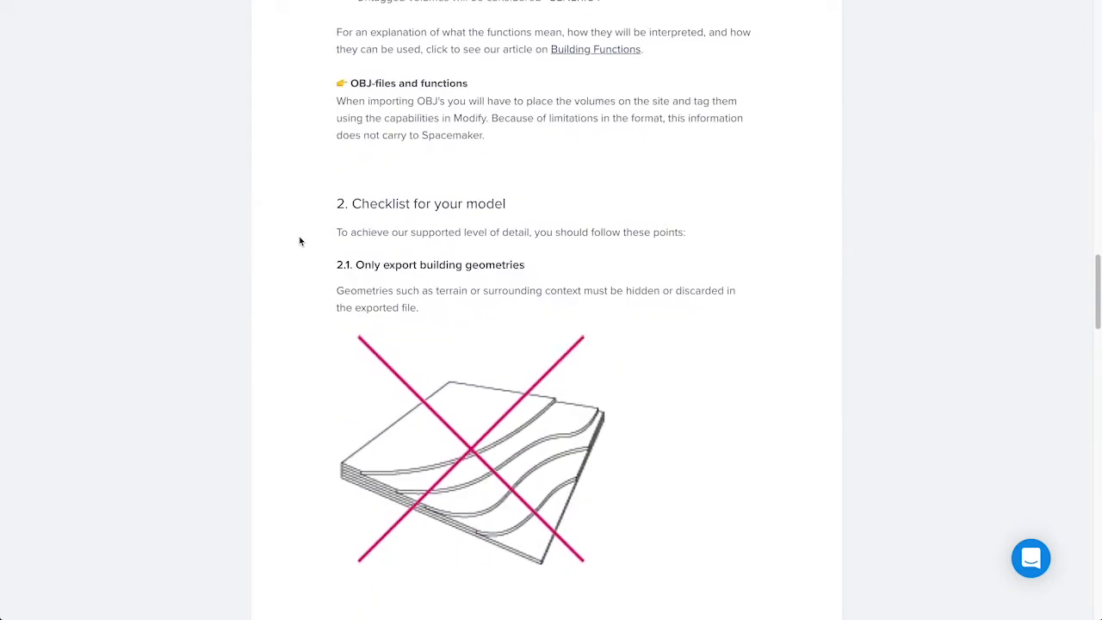
{"action": "scroll", "coordinate": [302, 240], "scroll_direction": "down", "scroll_amount": 4}
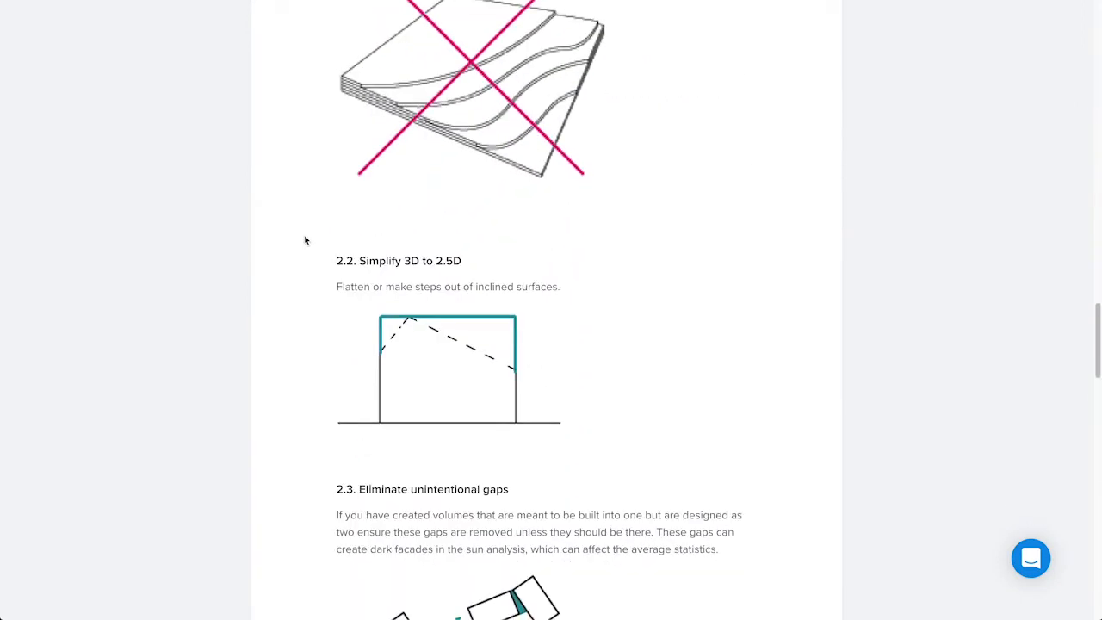
{"action": "scroll", "coordinate": [301, 244], "scroll_direction": "down", "scroll_amount": 1}
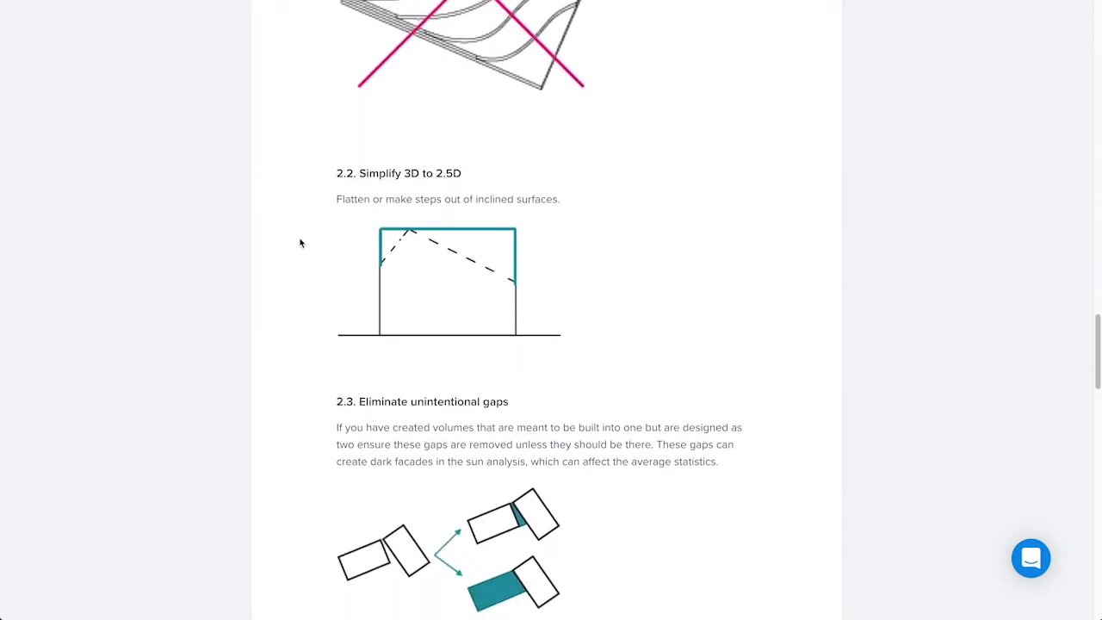
{"action": "scroll", "coordinate": [300, 242], "scroll_direction": "down", "scroll_amount": 3}
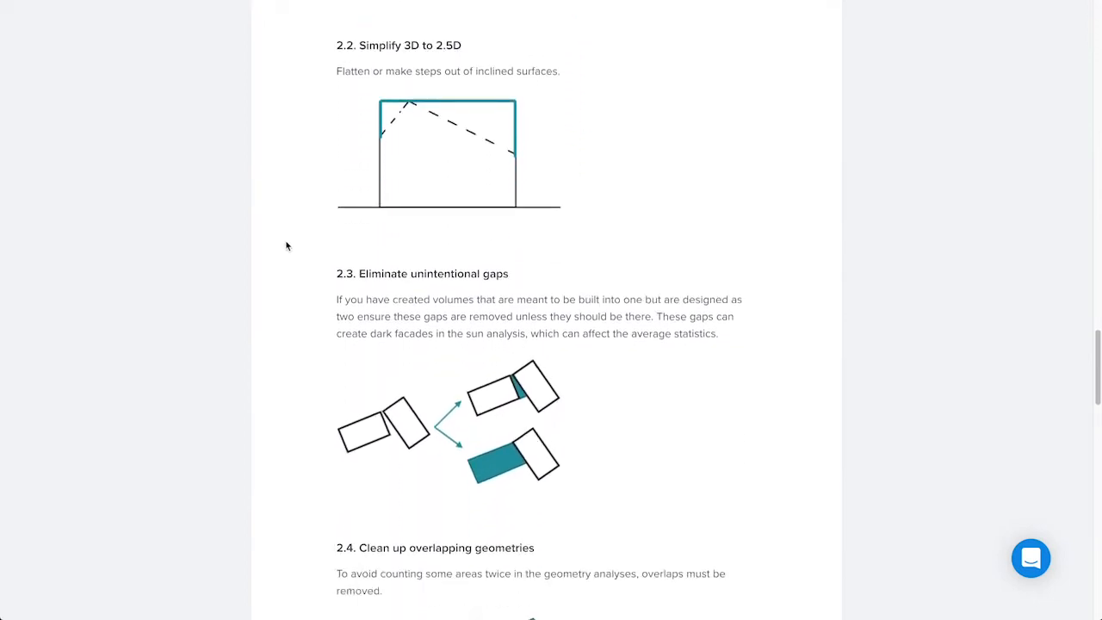
{"action": "scroll", "coordinate": [286, 245], "scroll_direction": "down", "scroll_amount": 4}
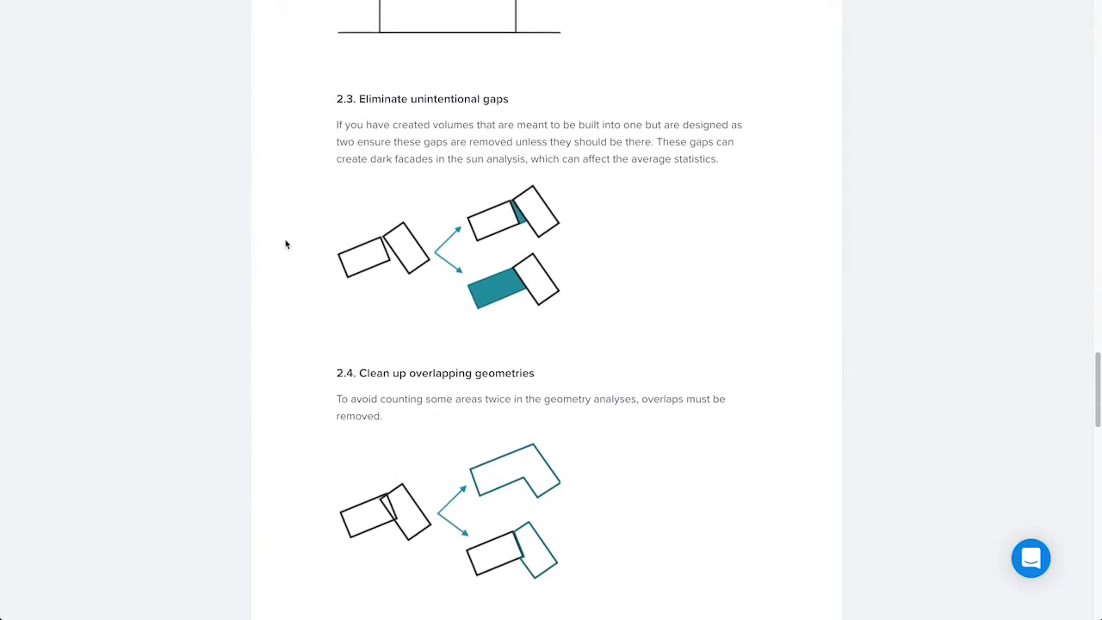
{"action": "scroll", "coordinate": [287, 245], "scroll_direction": "down", "scroll_amount": 4}
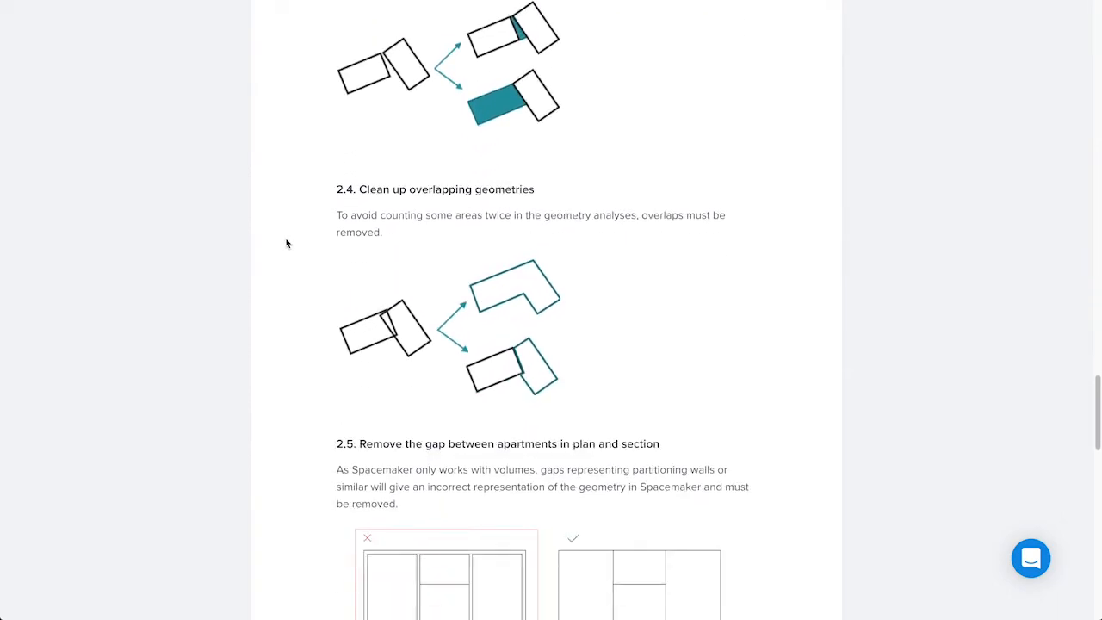
{"action": "scroll", "coordinate": [287, 244], "scroll_direction": "down", "scroll_amount": 8}
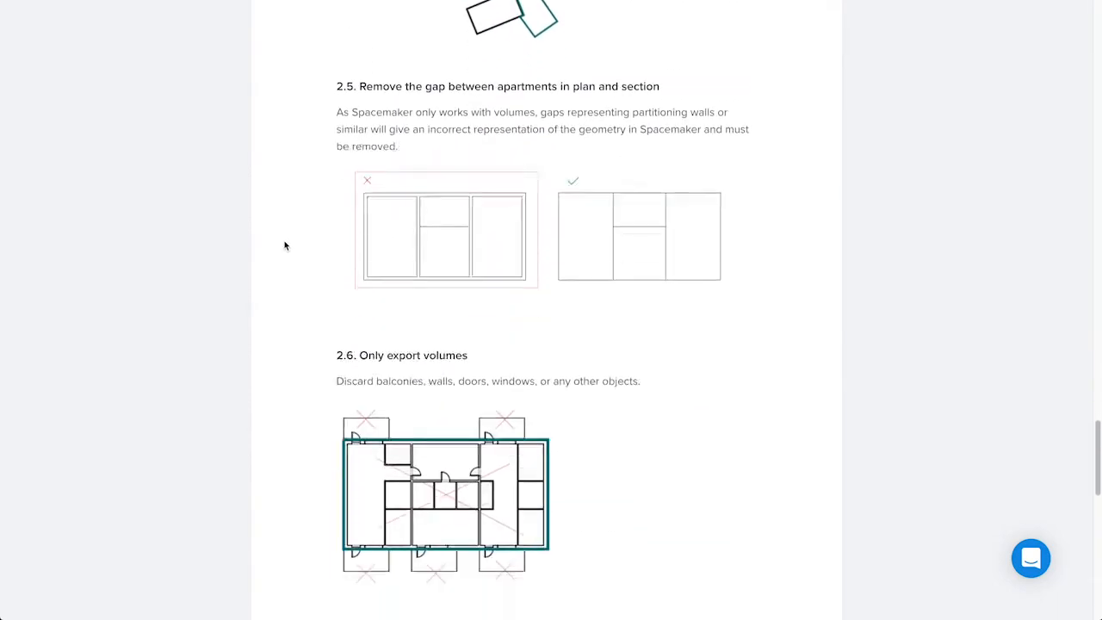
{"action": "scroll", "coordinate": [285, 245], "scroll_direction": "down", "scroll_amount": 5}
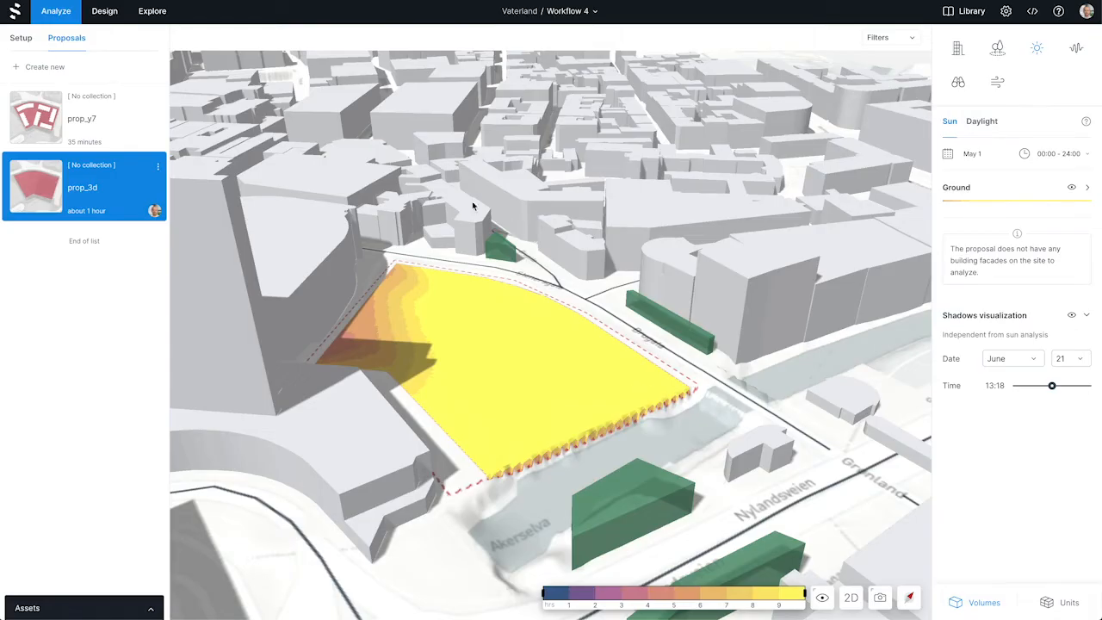
Import the file Architects model.obj from Downloads as a new asset for the prop_3d proposal in the Design workspace
{"action": "left_click", "coordinate": [104, 12]}
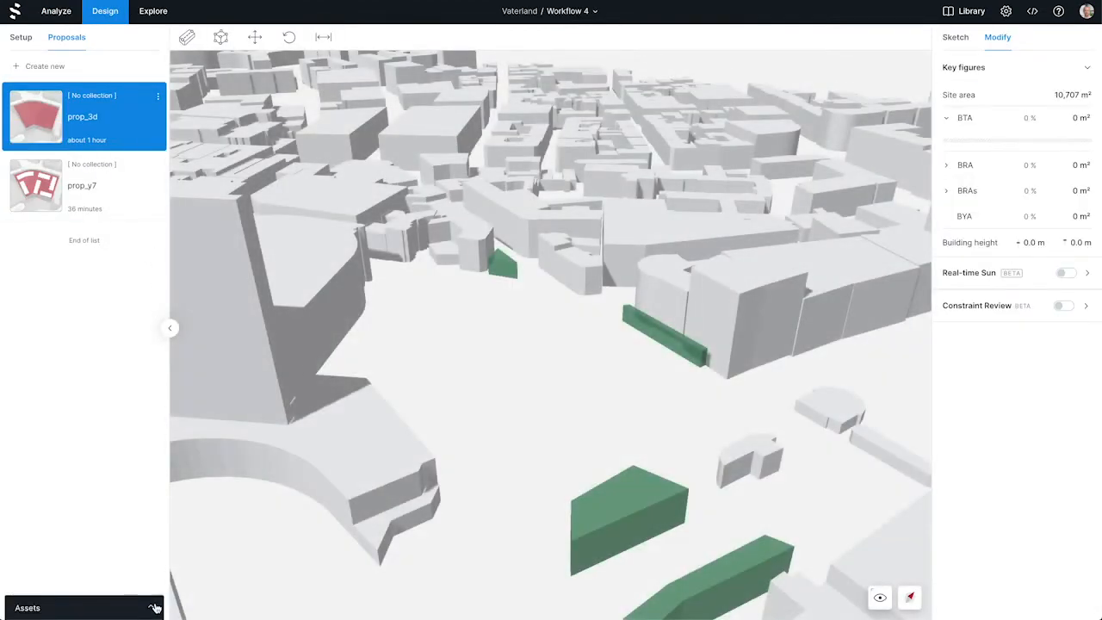
{"action": "left_click", "coordinate": [155, 608]}
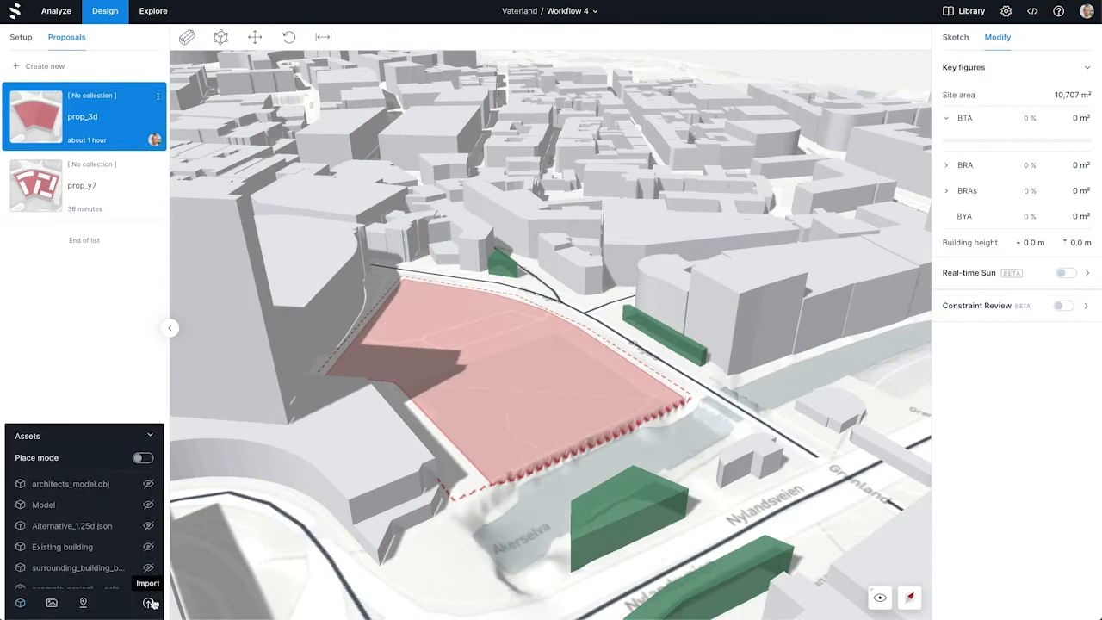
{"action": "left_click", "coordinate": [151, 602]}
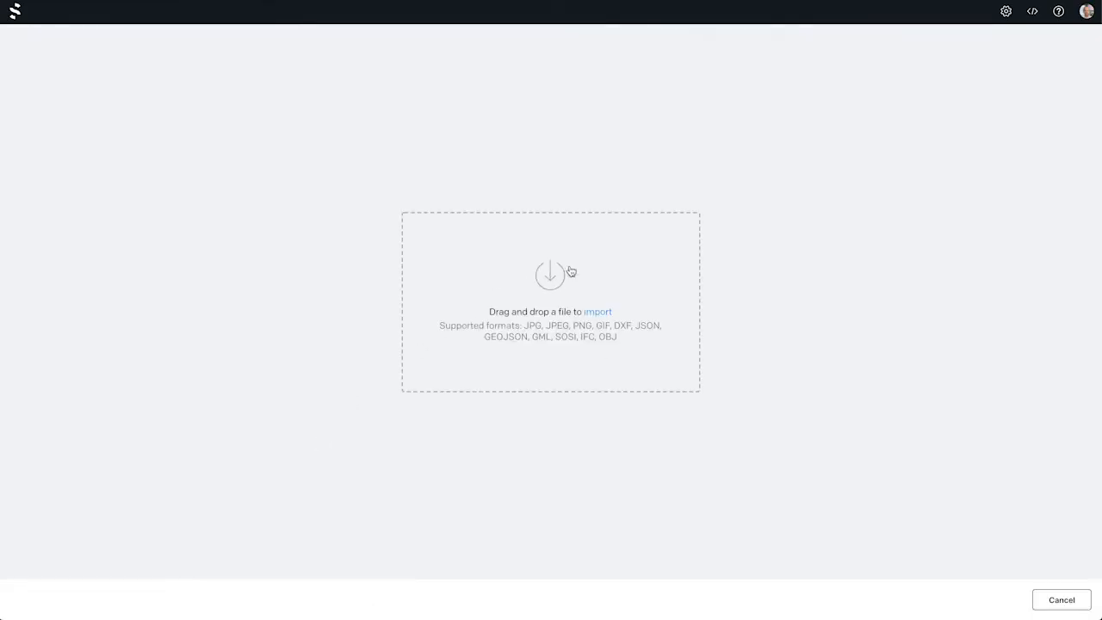
{"action": "left_click", "coordinate": [591, 291]}
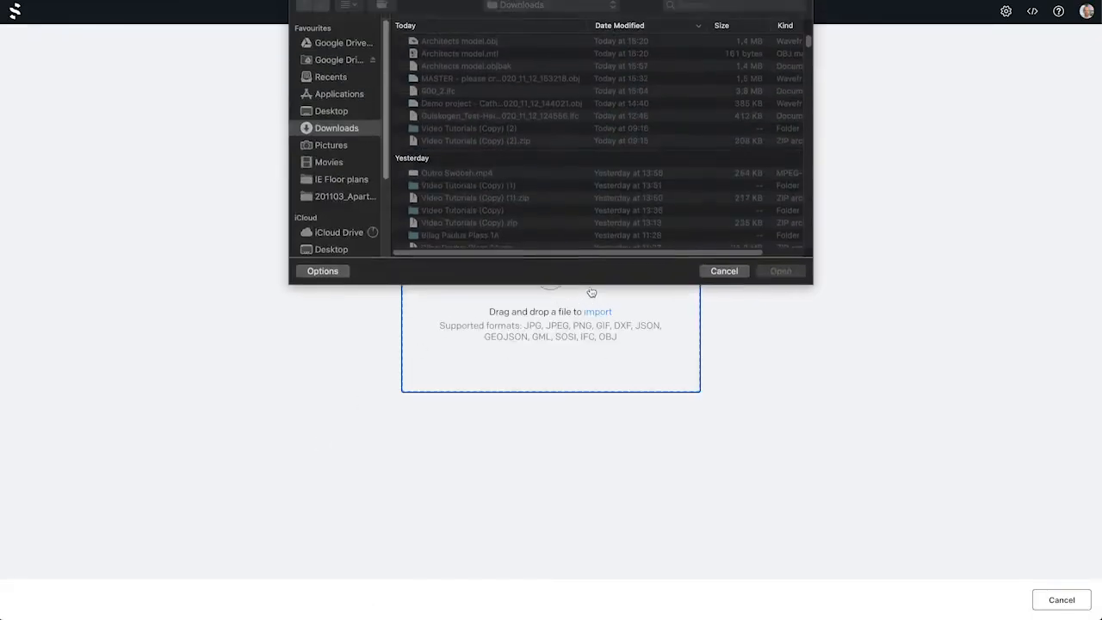
{"action": "left_click", "coordinate": [481, 48]}
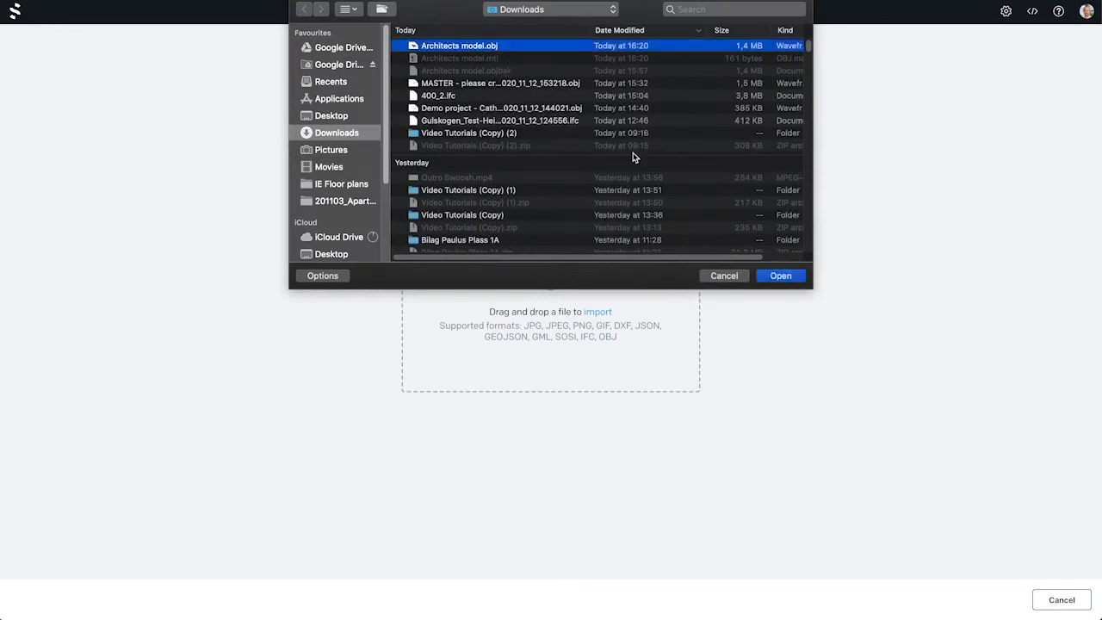
{"action": "left_click", "coordinate": [782, 276]}
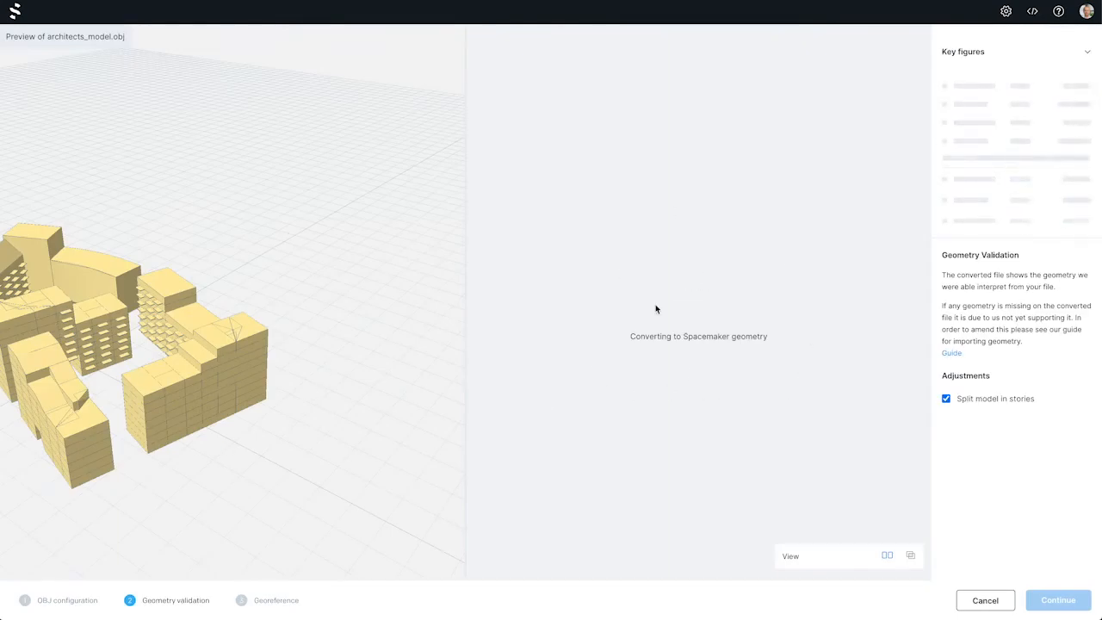
Compare the original preview with the converted file, switching the splitting of the model in stories off and back on
{"action": "left_click_drag", "start_coordinate": [376, 349], "coordinate": [404, 327]}
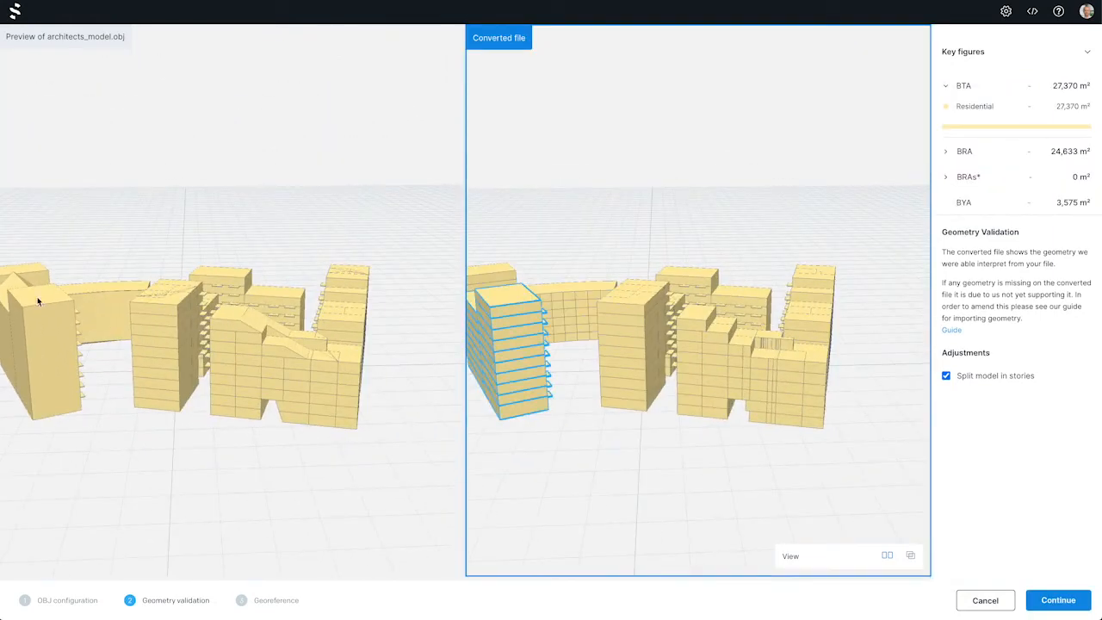
{"action": "left_click_drag", "start_coordinate": [38, 300], "coordinate": [88, 293]}
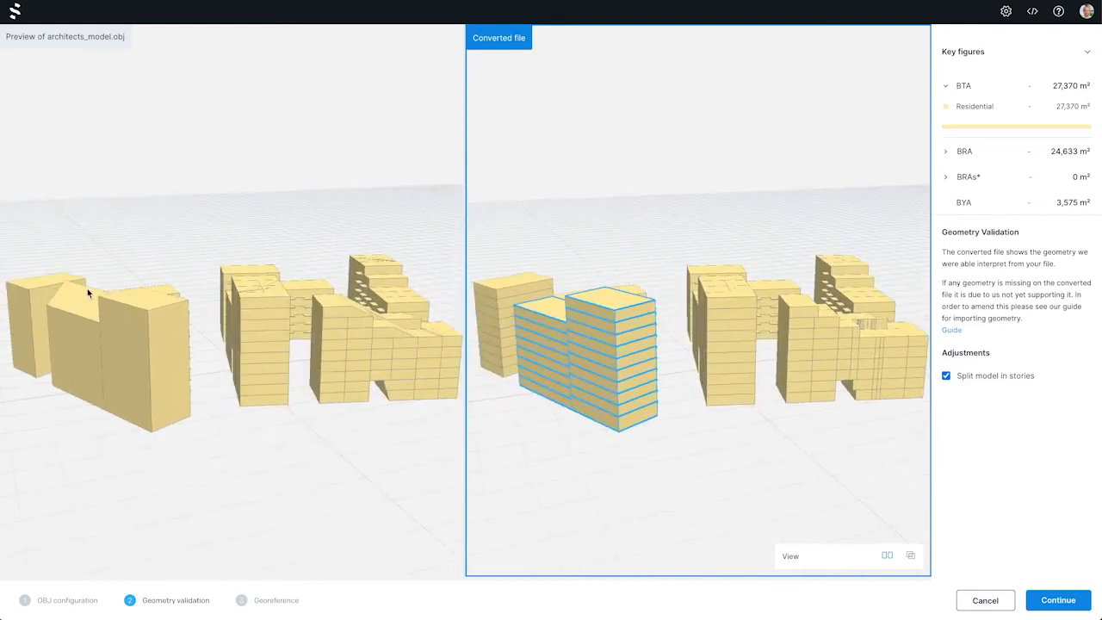
{"action": "left_click", "coordinate": [947, 376]}
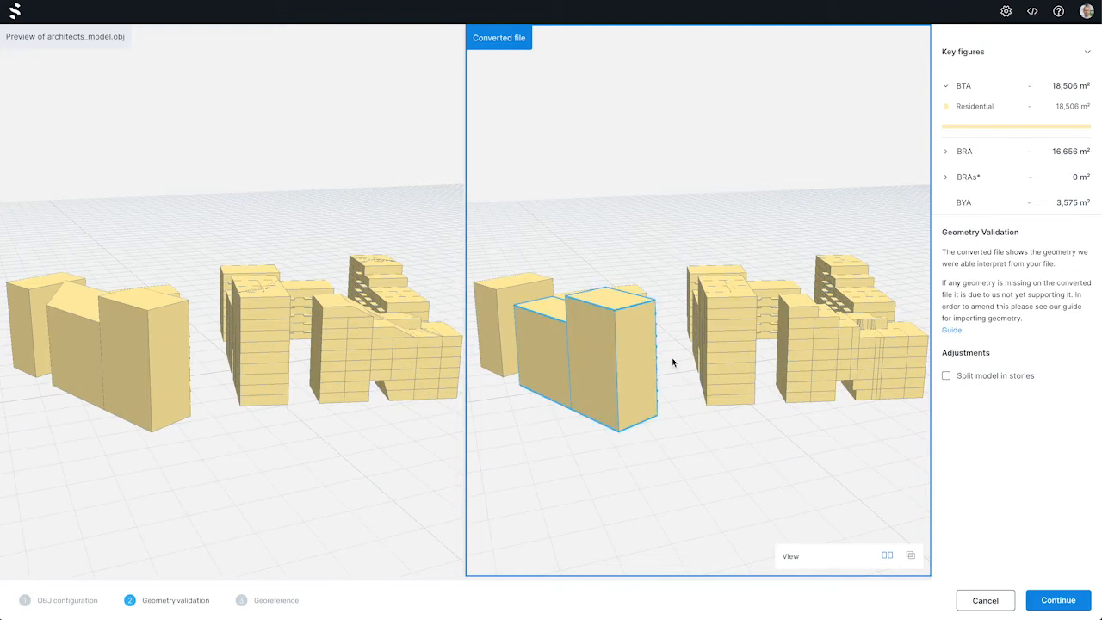
{"action": "left_click", "coordinate": [945, 376]}
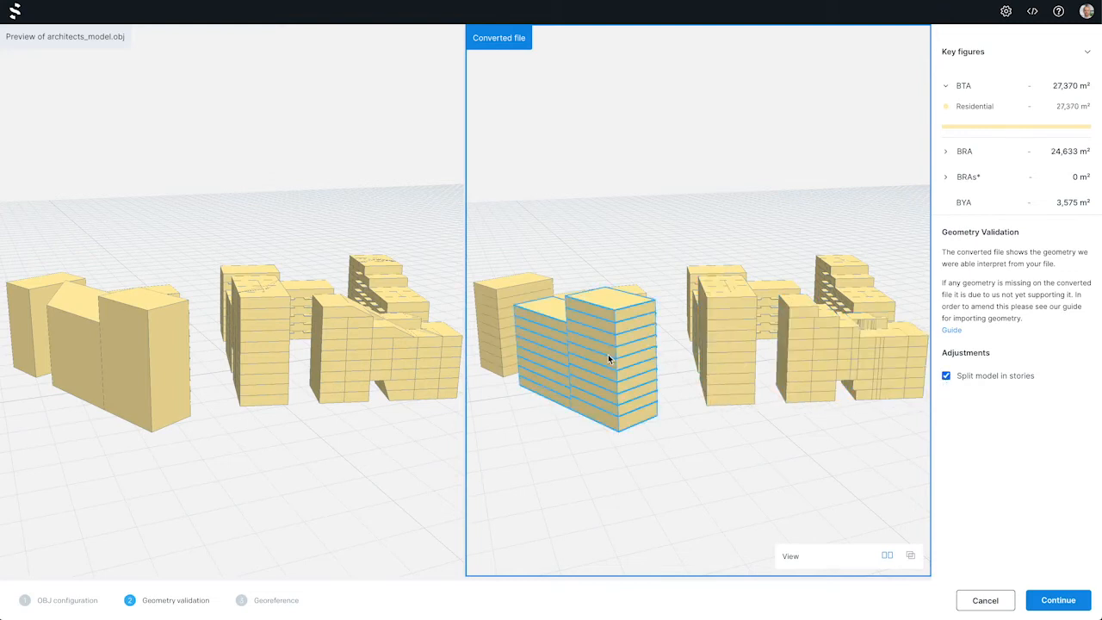
Try leaving the front building of the converted file out of the key figures, and include it again
{"action": "right_click", "coordinate": [582, 355]}
{"action": "left_click", "coordinate": [600, 400]}
{"action": "right_click", "coordinate": [604, 396]}
{"action": "left_click", "coordinate": [635, 404]}
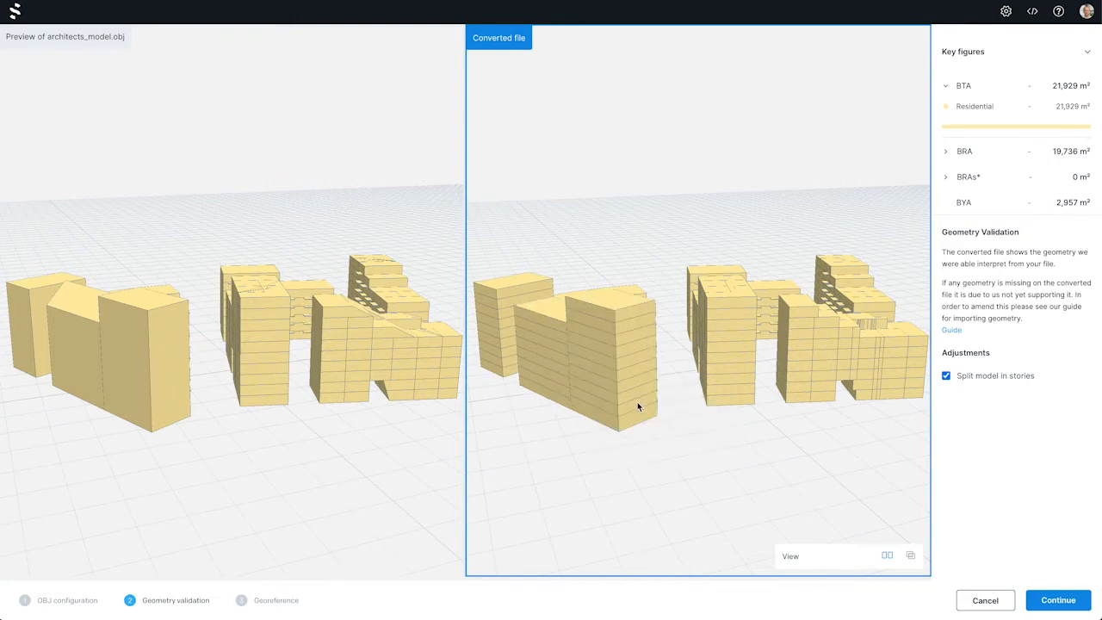
Overlay the original and converted models to compare the building with the sloped roof, and return to the split-screen view
{"action": "left_click_drag", "start_coordinate": [808, 441], "coordinate": [784, 439]}
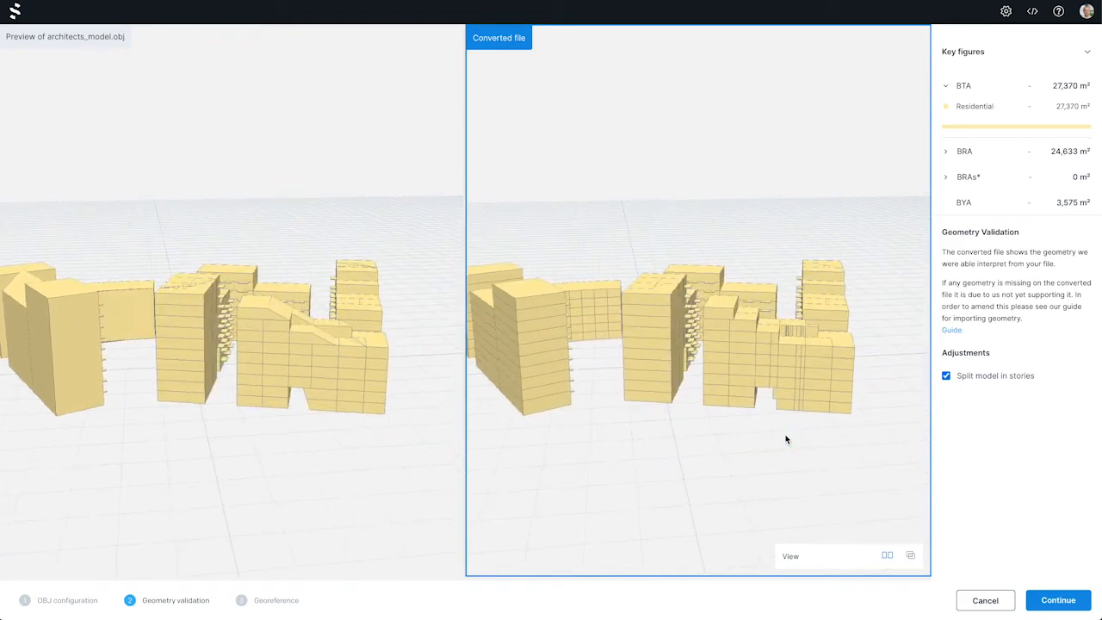
{"action": "left_click", "coordinate": [910, 555]}
{"action": "scroll", "coordinate": [575, 379], "scroll_direction": "up", "scroll_amount": 10}
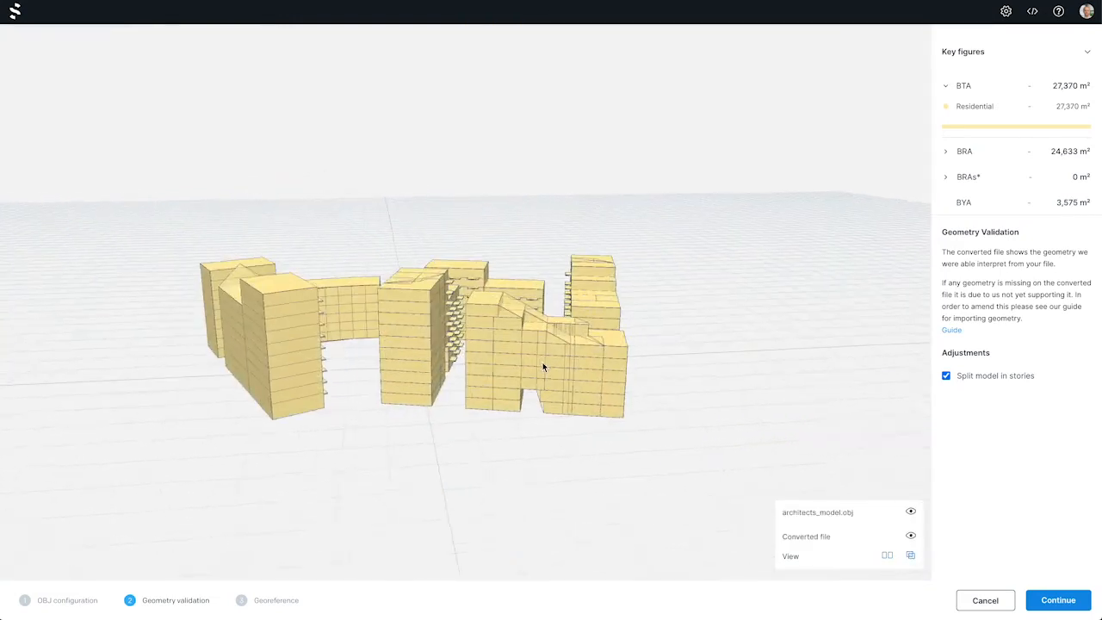
{"action": "left_click_drag", "start_coordinate": [571, 410], "coordinate": [529, 351]}
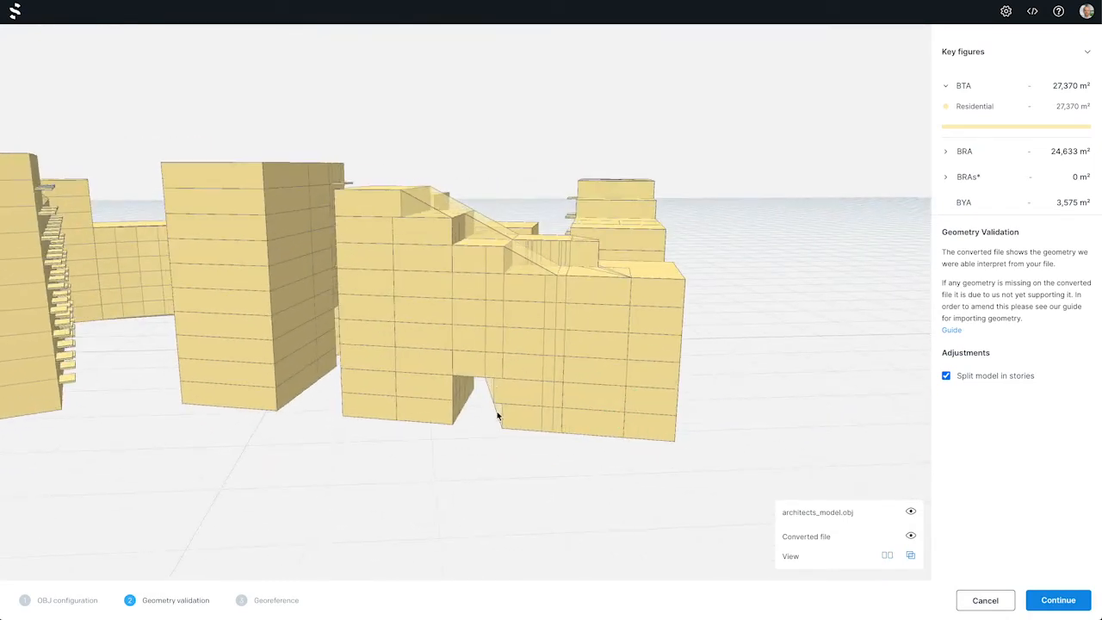
{"action": "left_click", "coordinate": [886, 555]}
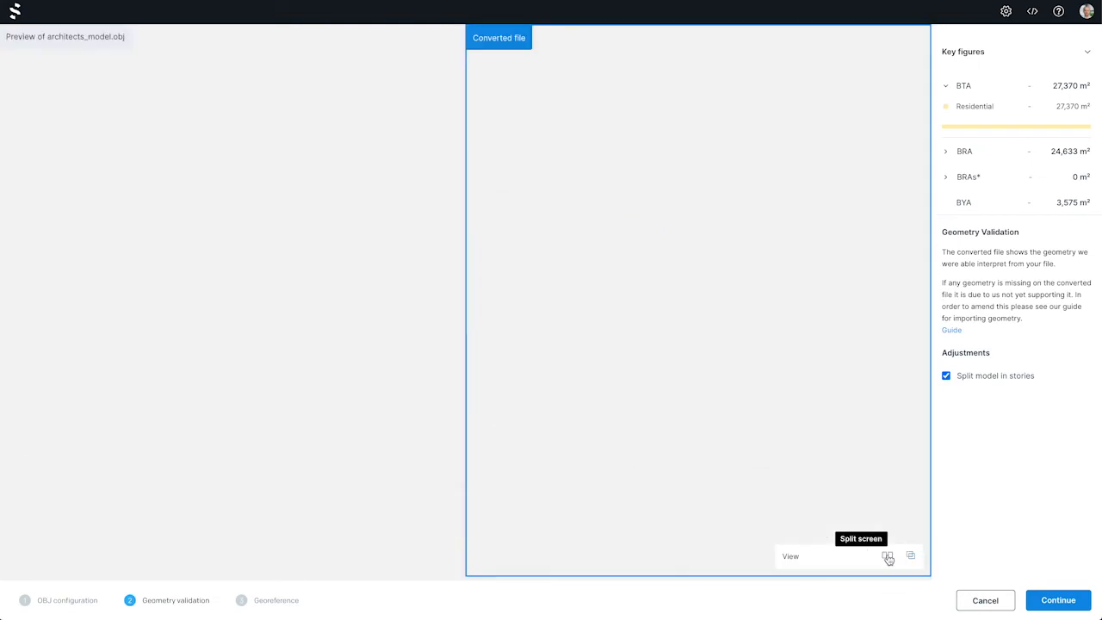
{"action": "left_click_drag", "start_coordinate": [653, 411], "coordinate": [688, 442]}
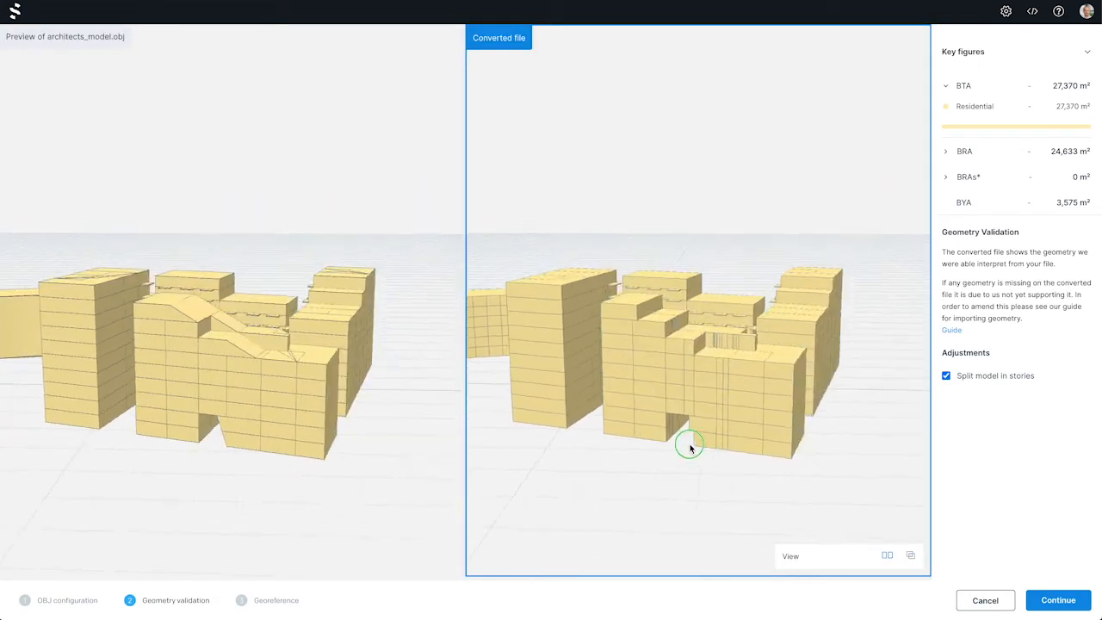
Accept the converted geometry and set the georeference coordinate system to UTM 32N
{"action": "left_click", "coordinate": [1058, 600]}
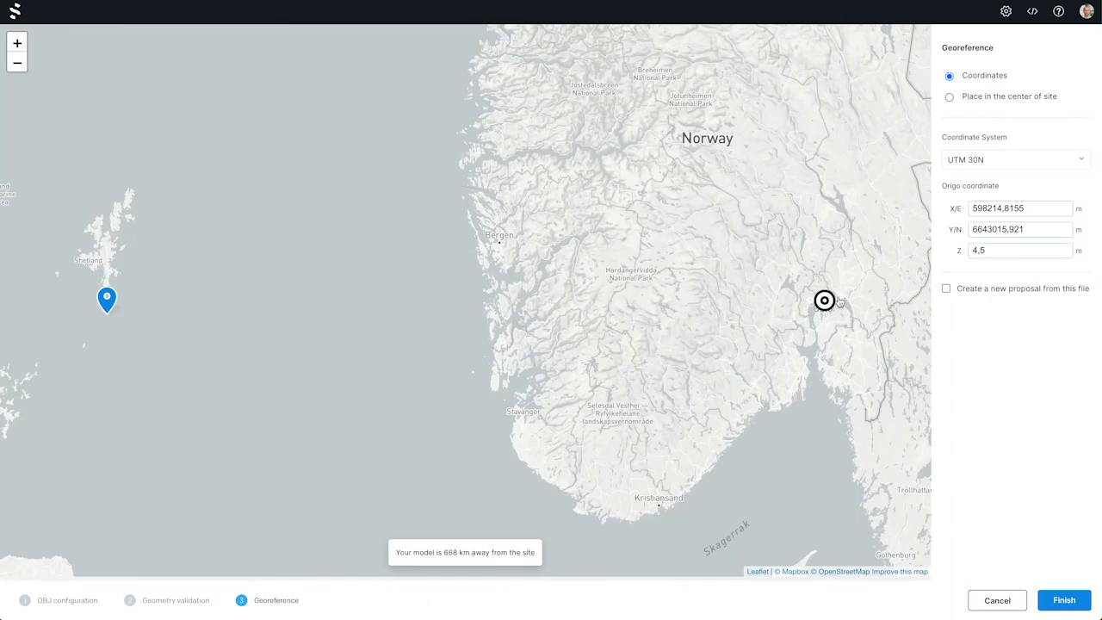
{"action": "left_click_drag", "start_coordinate": [821, 297], "coordinate": [828, 313]}
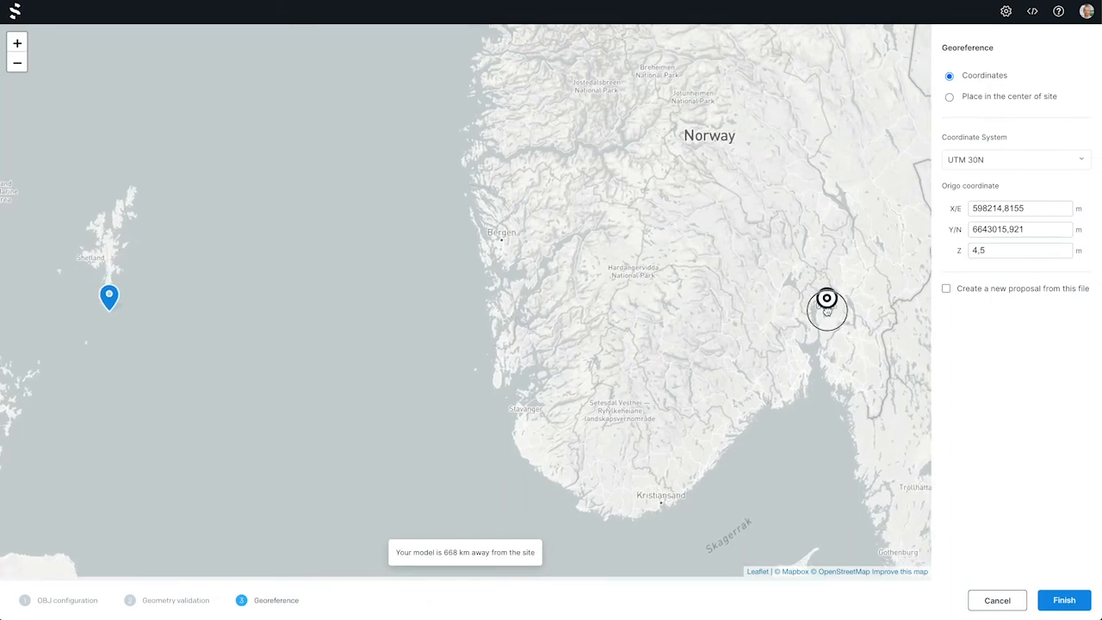
{"action": "left_click", "coordinate": [966, 167]}
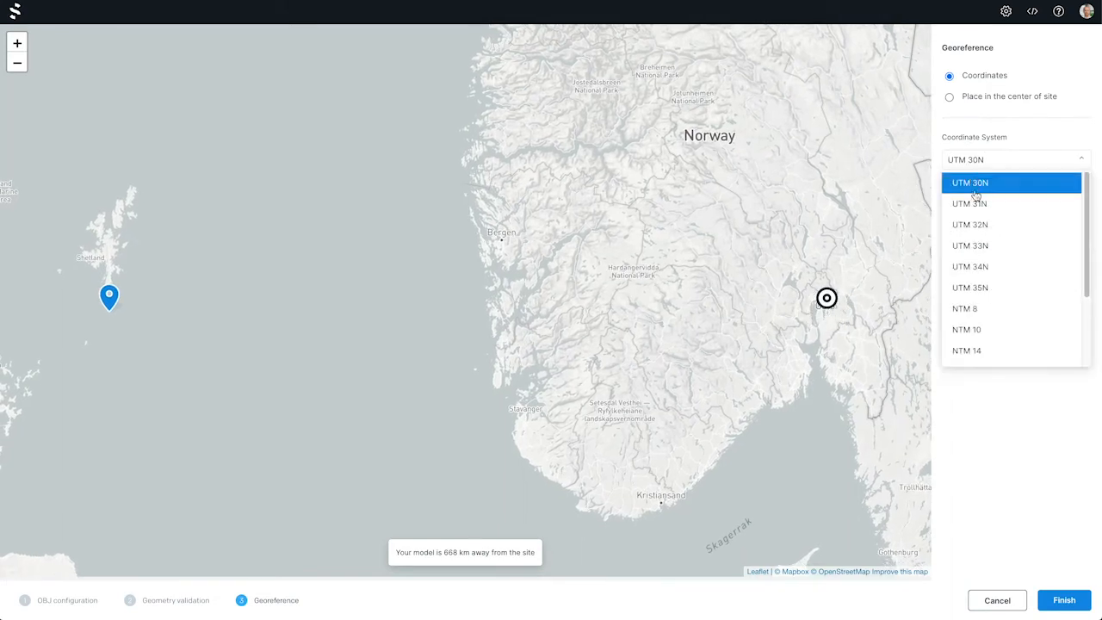
{"action": "left_click", "coordinate": [972, 225]}
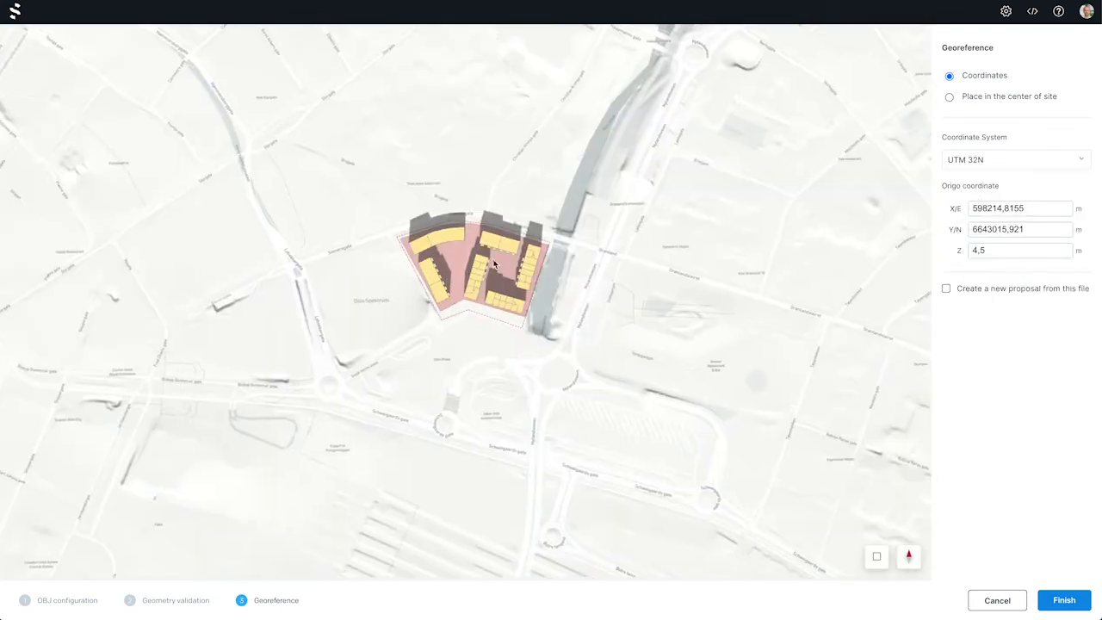
View the model in 3D, try shifting its origo X/E coordinate by 1 m both ways, and enable creating a new proposal from this file
{"action": "scroll", "coordinate": [486, 255], "scroll_direction": "up", "scroll_amount": 5}
{"action": "left_click", "coordinate": [876, 556]}
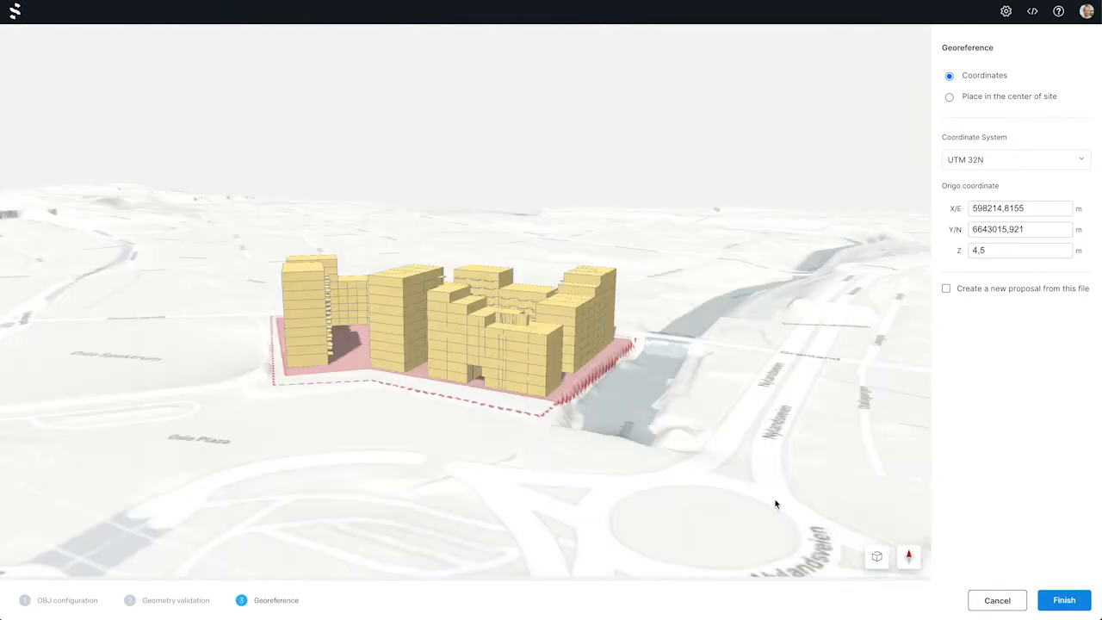
{"action": "left_click_drag", "start_coordinate": [444, 432], "coordinate": [779, 441]}
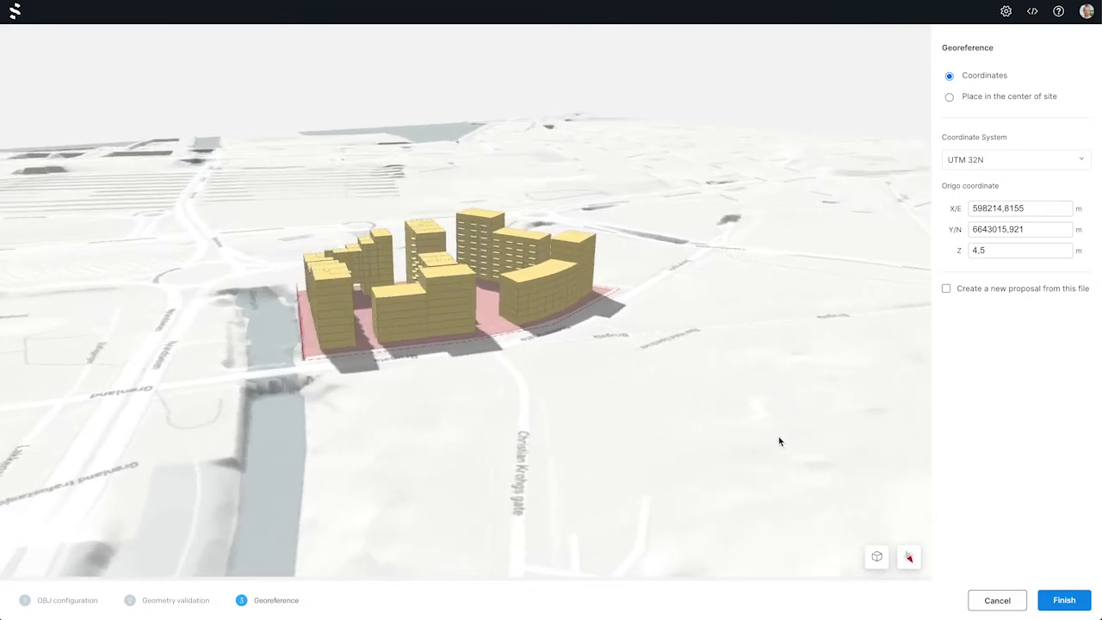
{"action": "left_click_drag", "start_coordinate": [219, 300], "coordinate": [331, 319]}
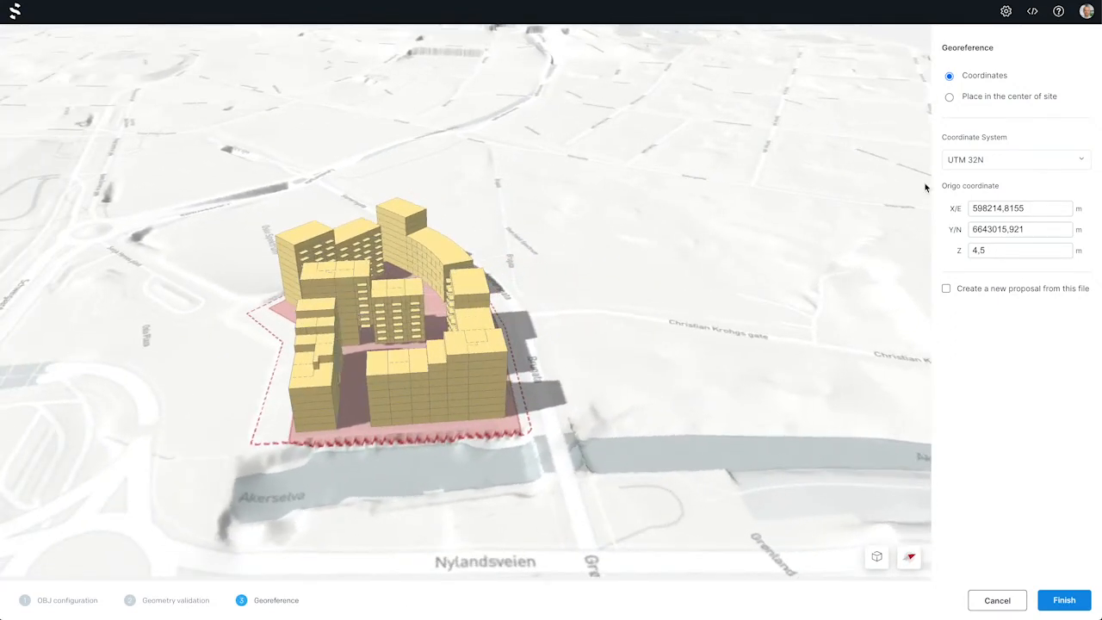
{"action": "left_click", "coordinate": [1027, 208]}
{"action": "key", "text": "Up"}
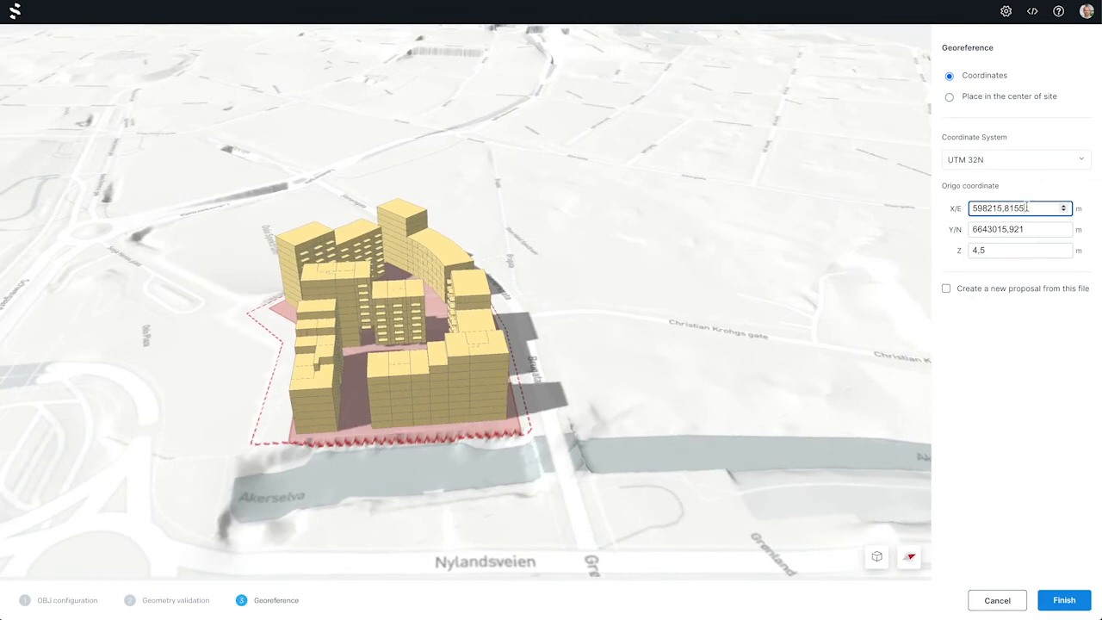
{"action": "key", "text": "Down"}
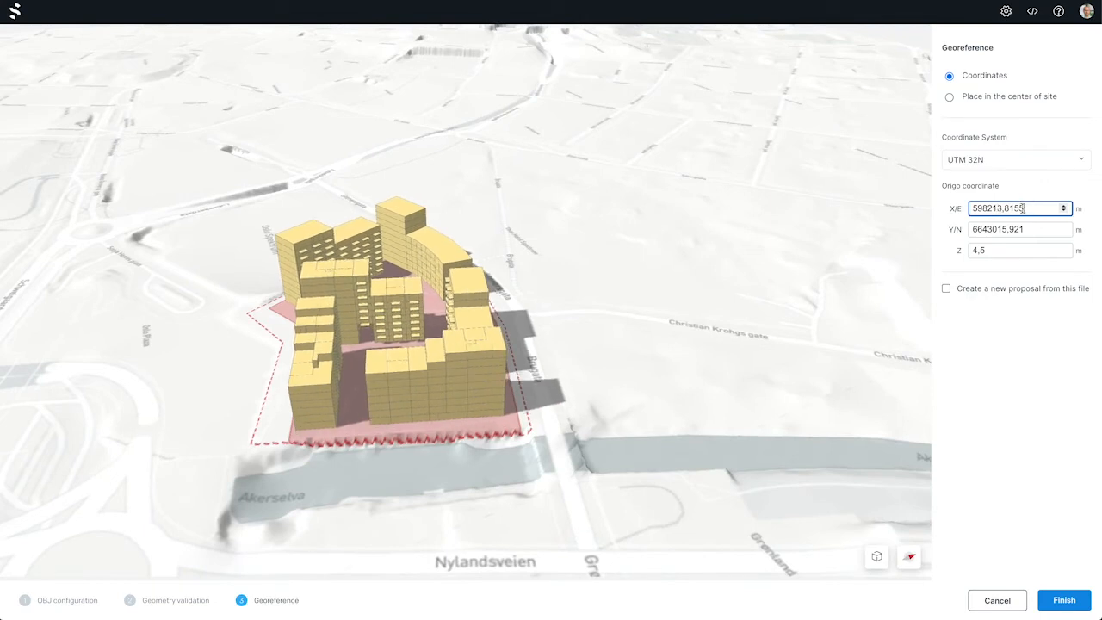
{"action": "left_click", "coordinate": [946, 290]}
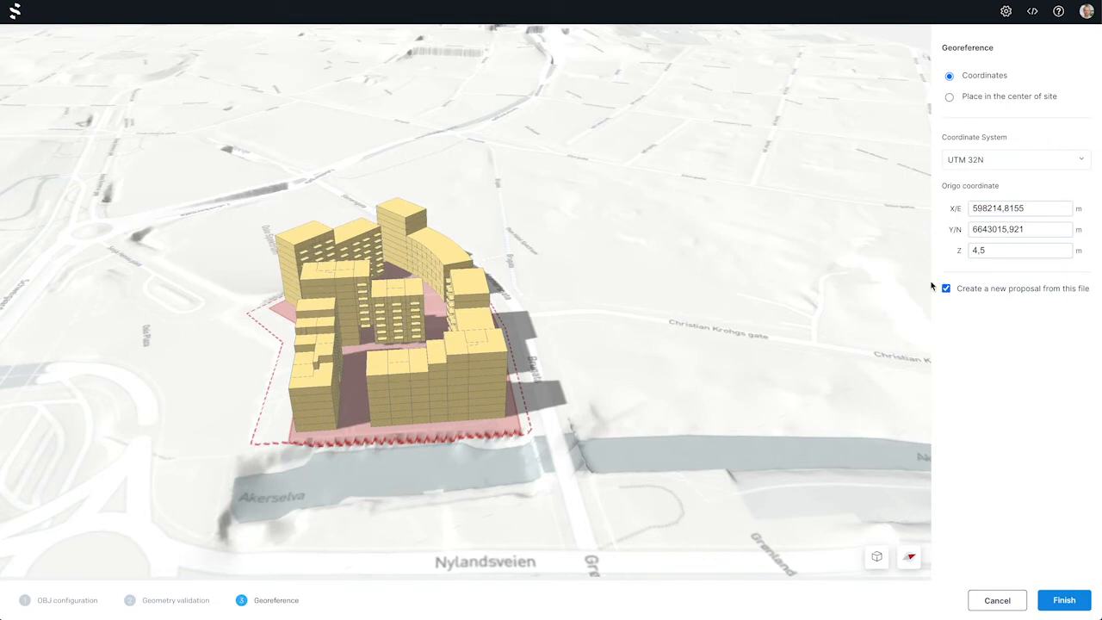
{"action": "left_click_drag", "start_coordinate": [571, 332], "coordinate": [744, 411]}
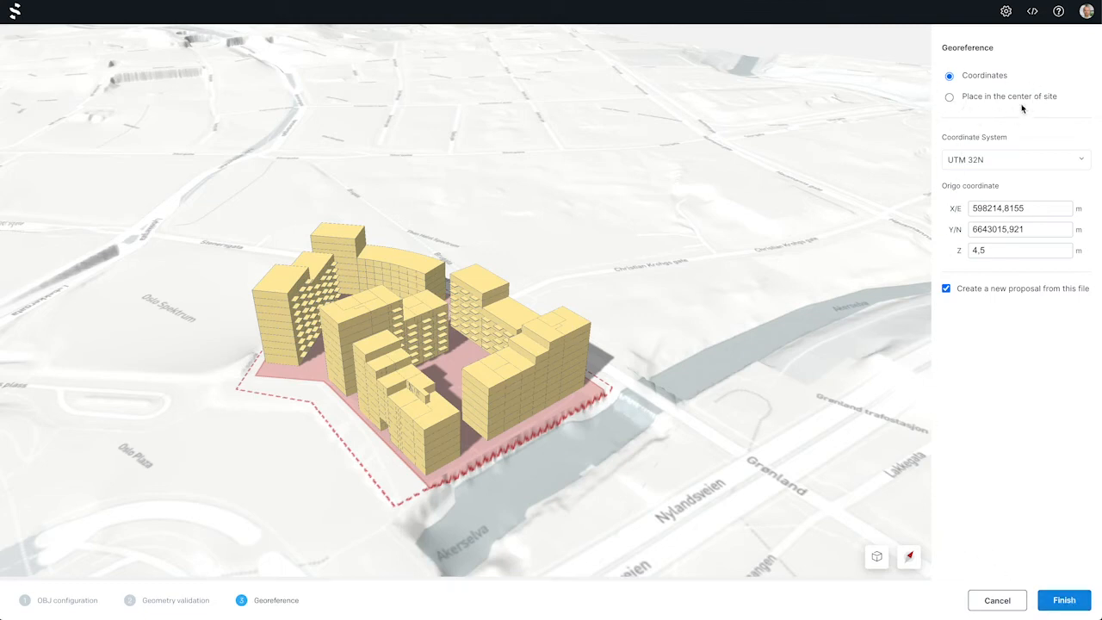
Try UTM 33N as the coordinate system, and place the model in the center of the site instead of by coordinates
{"action": "left_click", "coordinate": [978, 166]}
{"action": "left_click", "coordinate": [975, 247]}
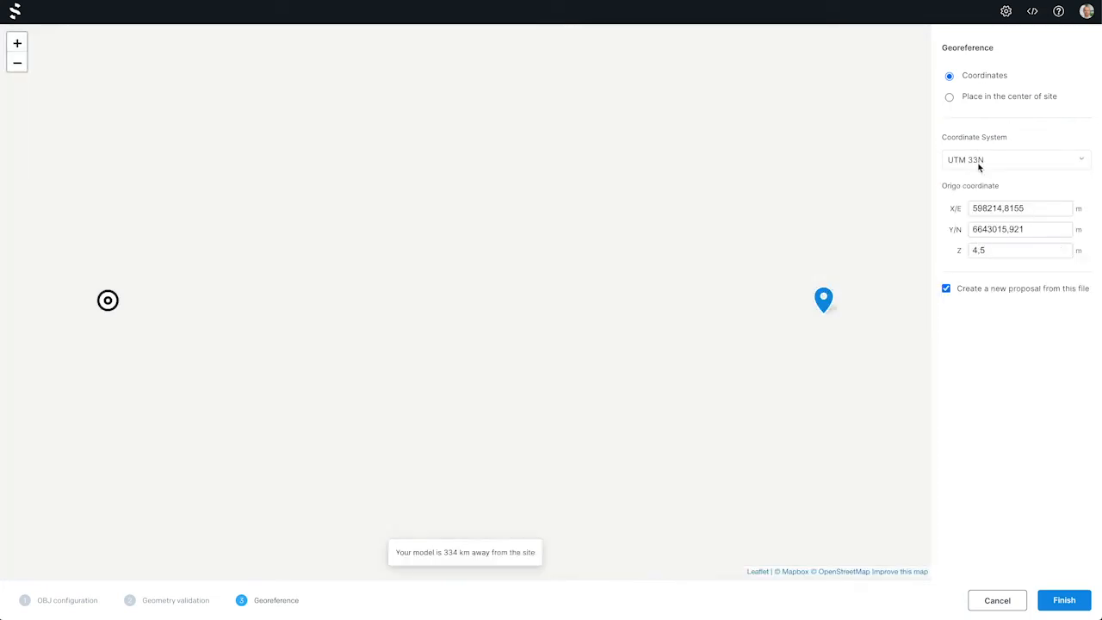
{"action": "left_click", "coordinate": [949, 98]}
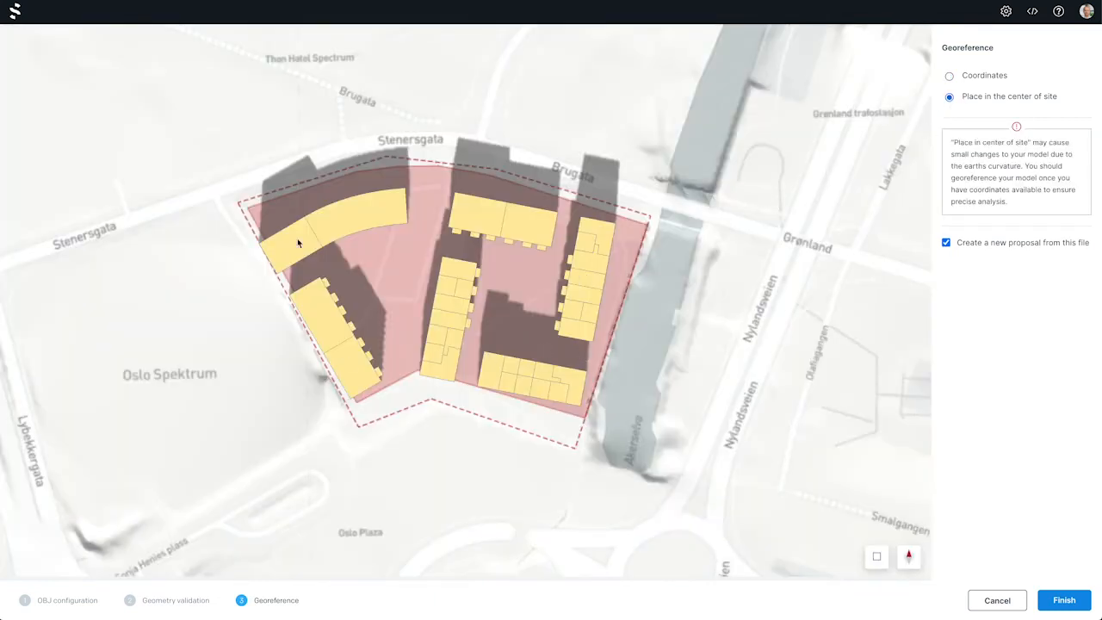
Return to coordinates with UTM 32N, place the model in the center of the site, and switch back to coordinate georeferencing
{"action": "left_click", "coordinate": [949, 78]}
{"action": "left_click", "coordinate": [979, 163]}
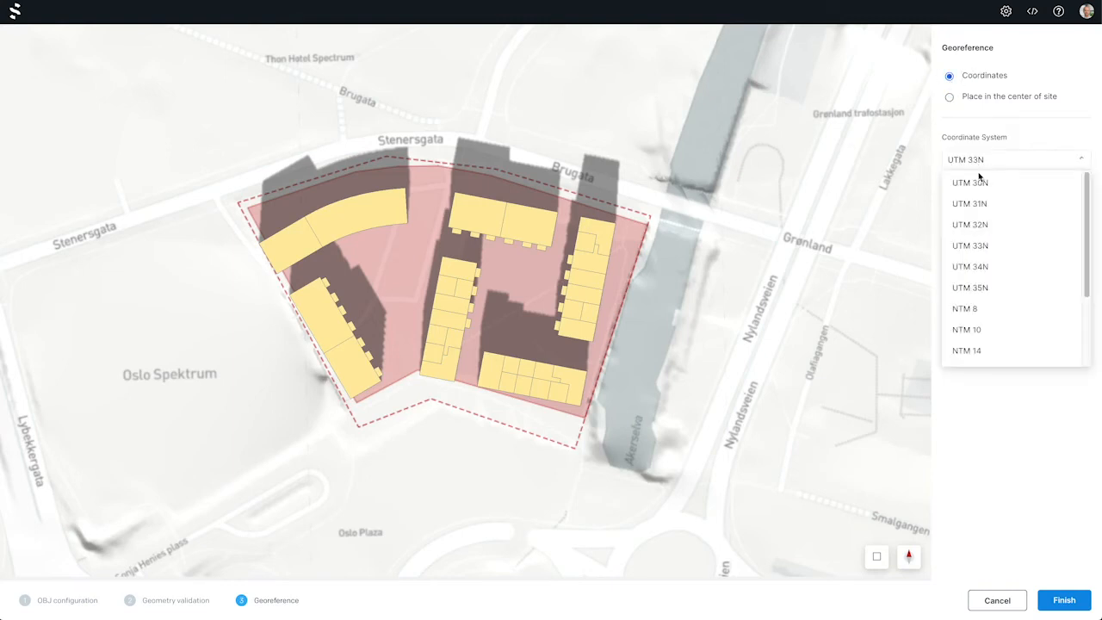
{"action": "left_click", "coordinate": [979, 222]}
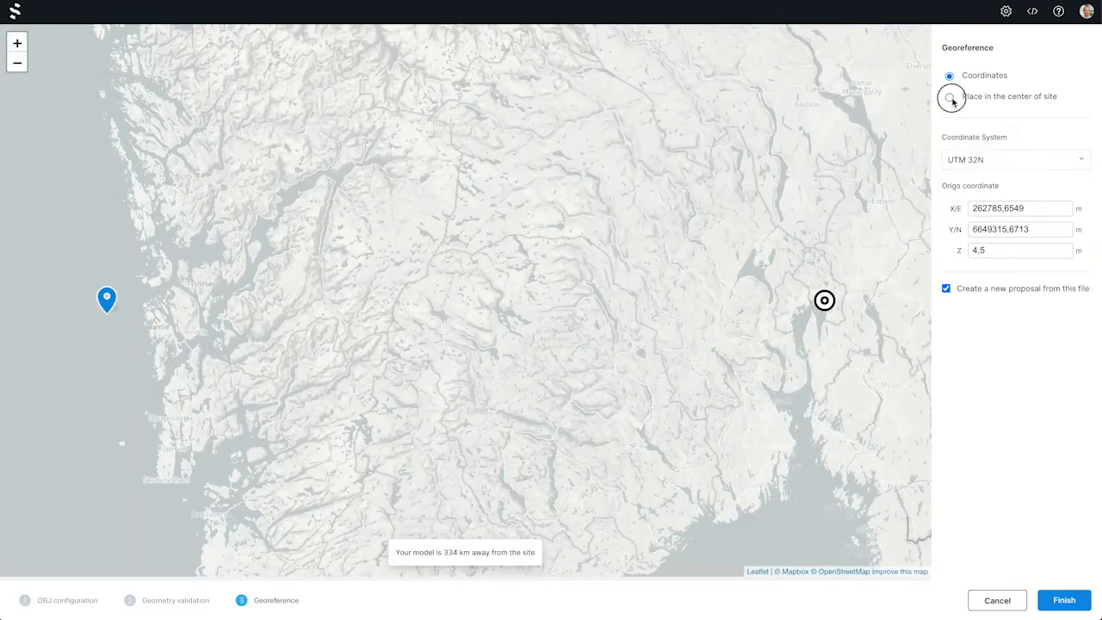
{"action": "left_click", "coordinate": [949, 96]}
{"action": "left_click", "coordinate": [949, 76]}
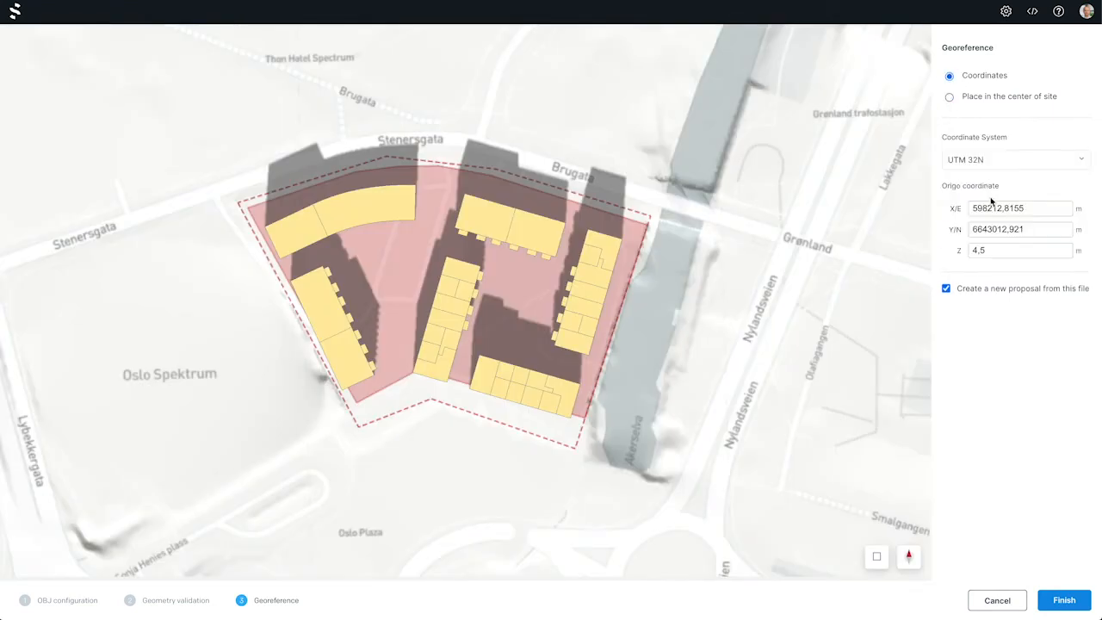
Set the origo X/E coordinate to 598217,8155 m and finish the import
{"action": "left_click", "coordinate": [1000, 209]}
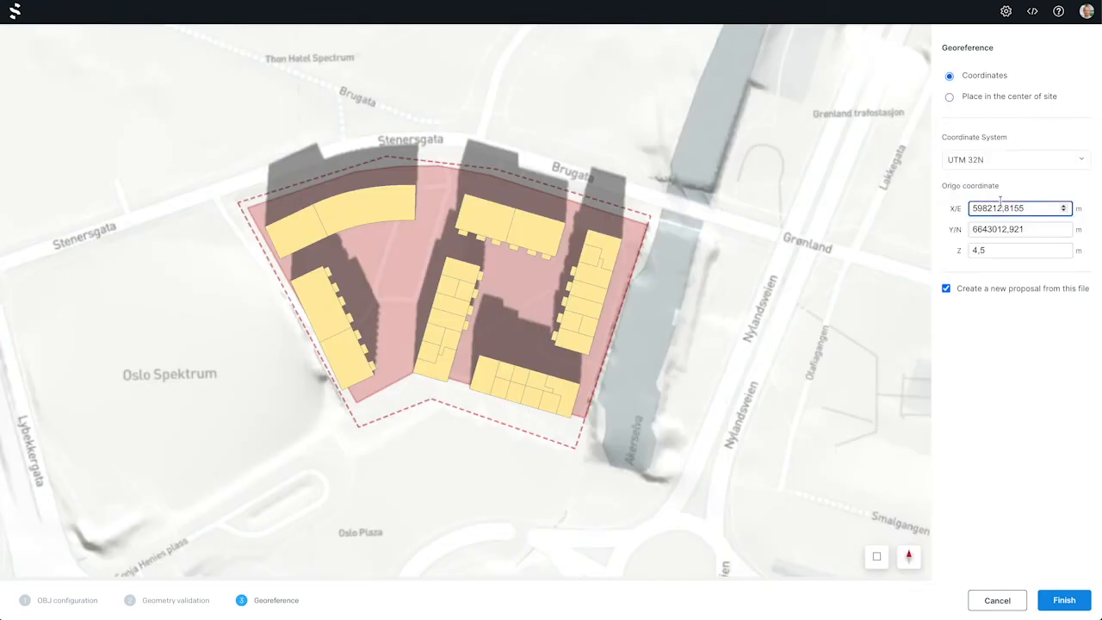
{"action": "key", "text": "BackSpace"}
{"action": "type", "text": "6"}
{"action": "key", "text": "BackSpace"}
{"action": "type", "text": "7"}
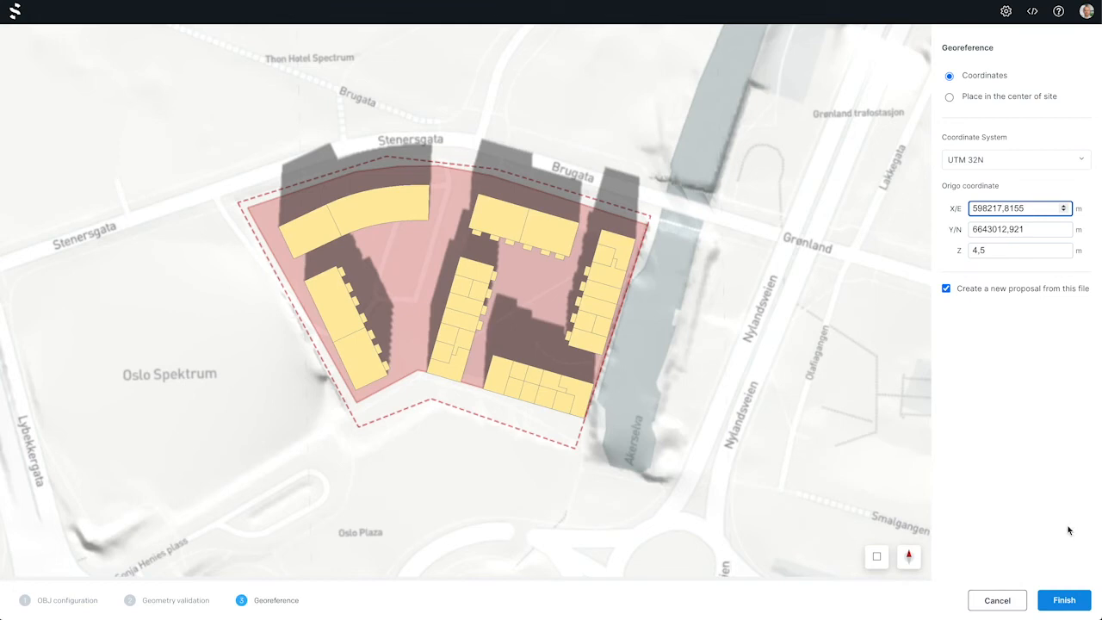
{"action": "left_click", "coordinate": [1065, 601]}
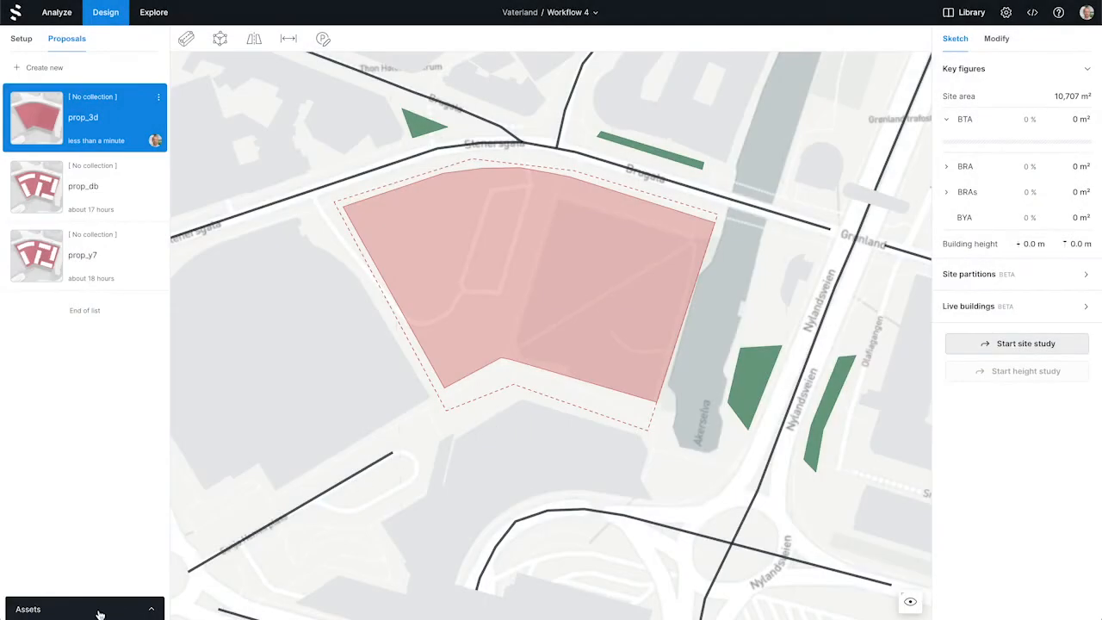
Try placing the oslo-master example project asset freehand on the site of prop_3d, and undo the placement
{"action": "left_click", "coordinate": [100, 613]}
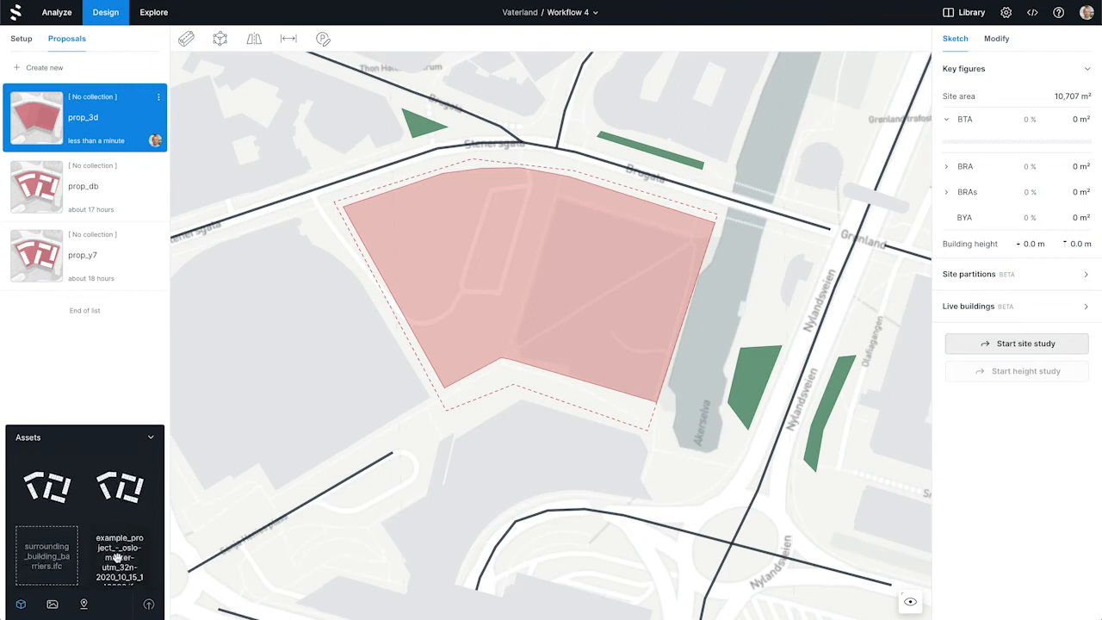
{"action": "left_click_drag", "start_coordinate": [120, 558], "coordinate": [535, 282]}
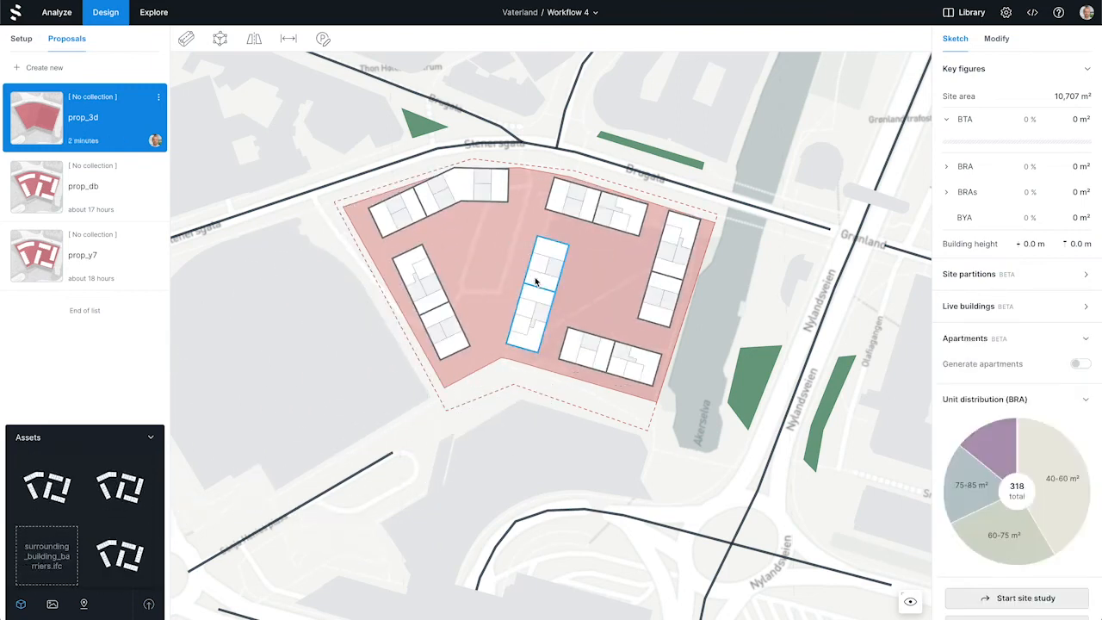
{"action": "key", "text": "ctrl+z"}
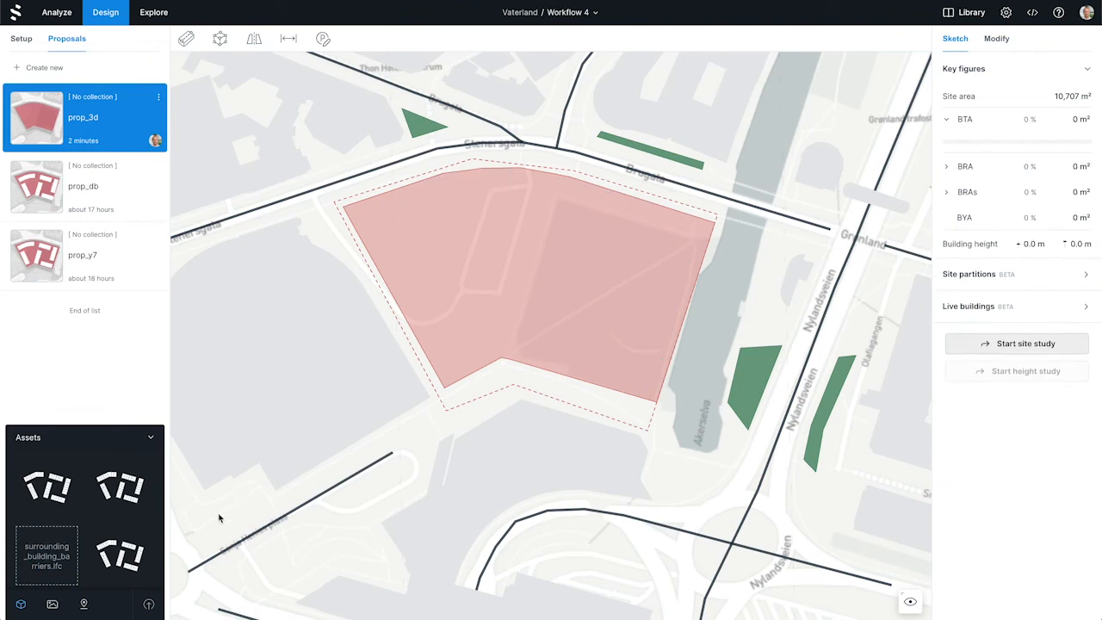
Place the oslo-master example project asset on the site again from its asset options, and select all of its buildings
{"action": "right_click", "coordinate": [119, 551]}
{"action": "left_click", "coordinate": [187, 541]}
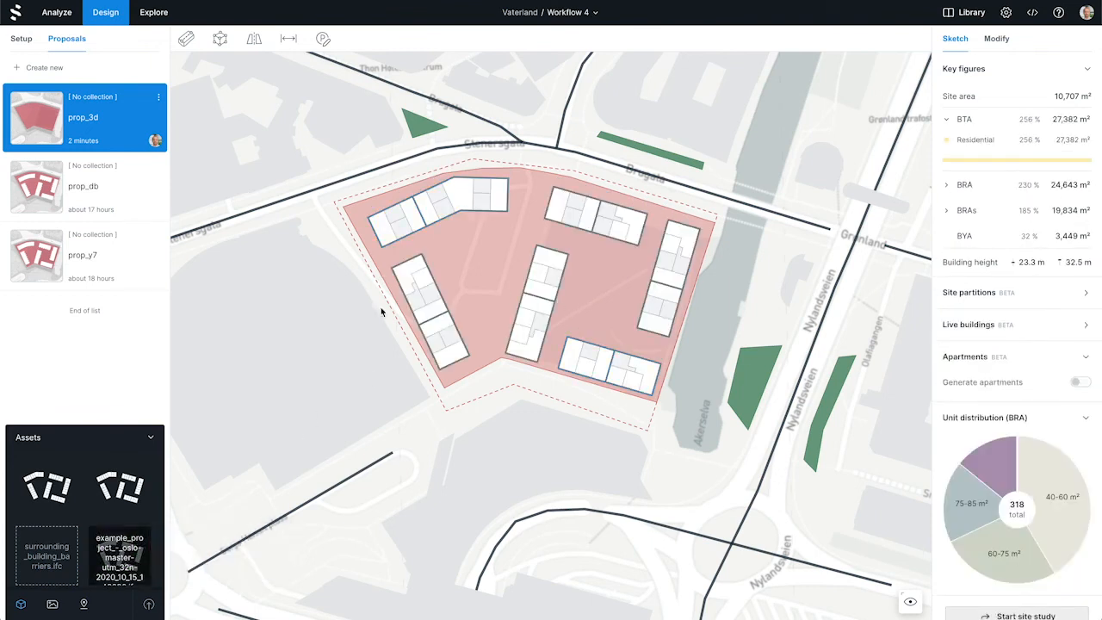
{"action": "left_click_drag", "start_coordinate": [702, 164], "coordinate": [362, 425]}
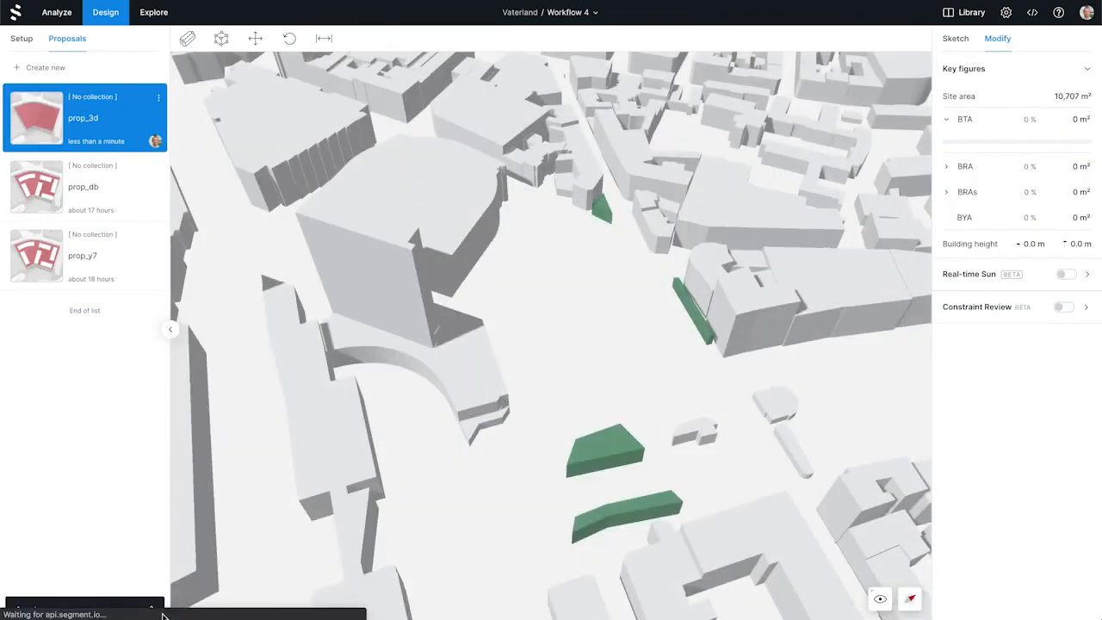
Place all six buildings of architects_model.obj in the Proposal layer of prop_3d using place mode, and collapse the assets
{"action": "left_click", "coordinate": [153, 607]}
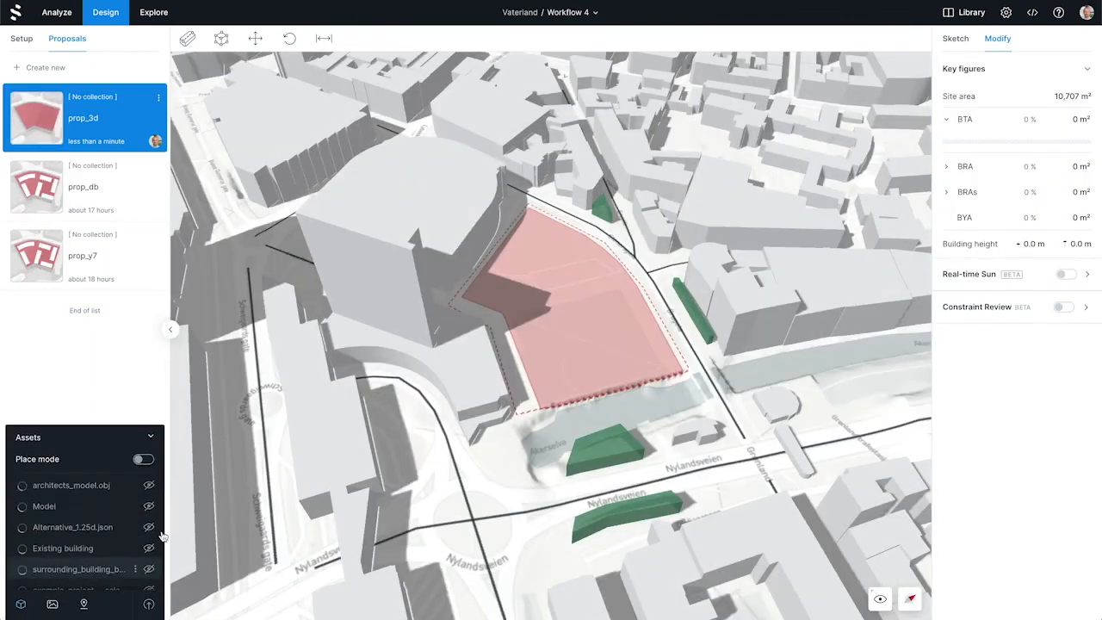
{"action": "left_click", "coordinate": [143, 461]}
{"action": "left_click", "coordinate": [540, 361]}
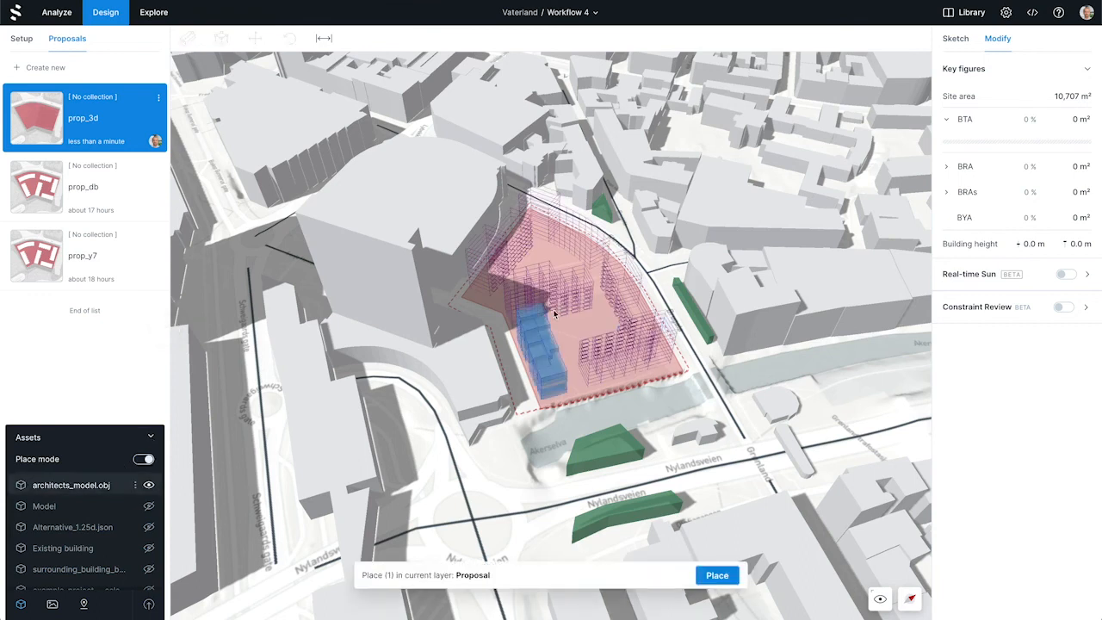
{"action": "left_click", "coordinate": [561, 297]}
{"action": "left_click", "coordinate": [617, 284]}
{"action": "left_click", "coordinate": [574, 246]}
{"action": "left_click", "coordinate": [492, 258]}
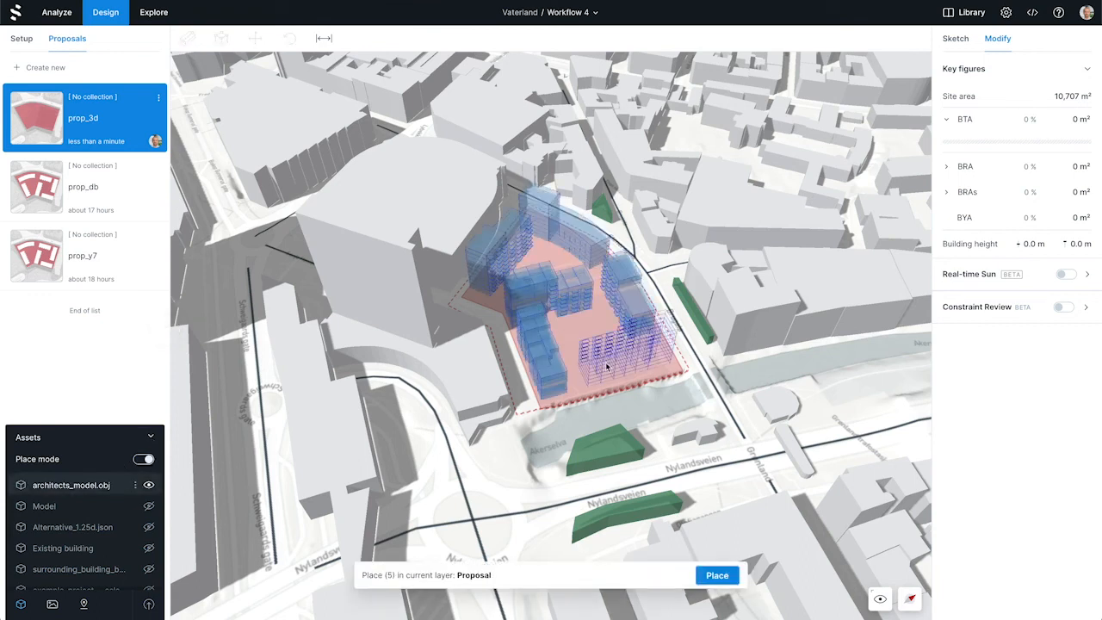
{"action": "left_click", "coordinate": [626, 353]}
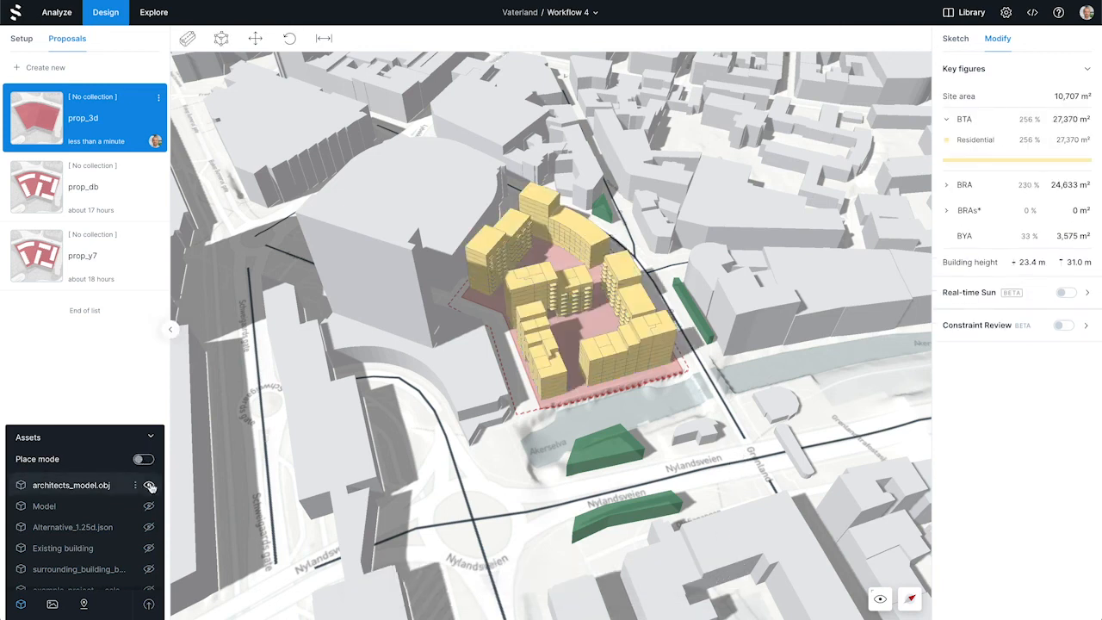
{"action": "left_click", "coordinate": [152, 438]}
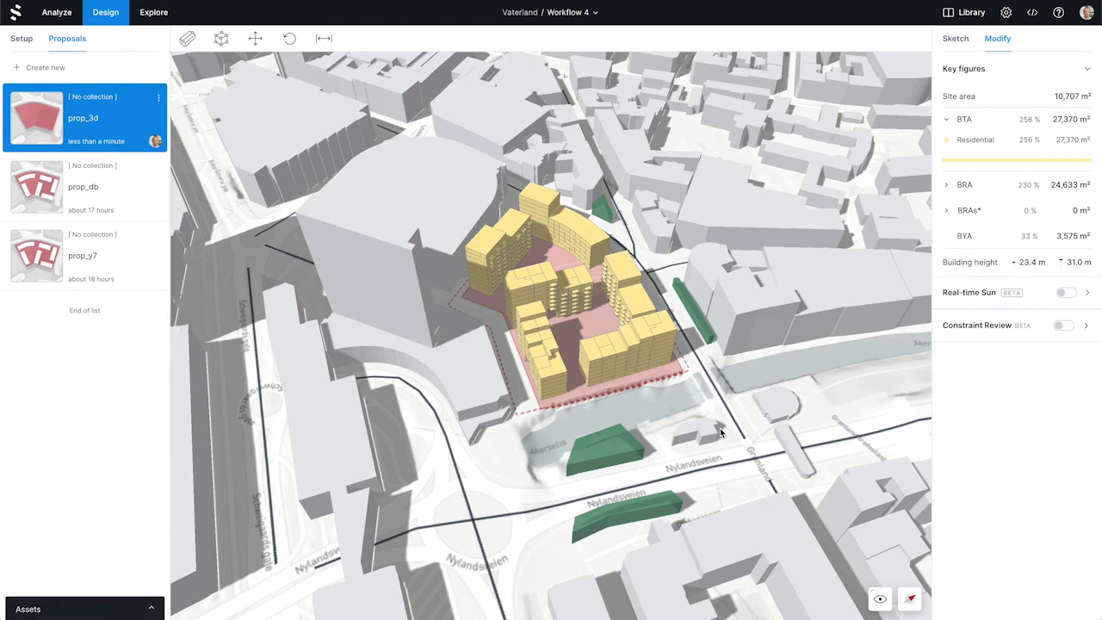
{"action": "right_click_drag", "start_coordinate": [730, 424], "coordinate": [733, 400]}
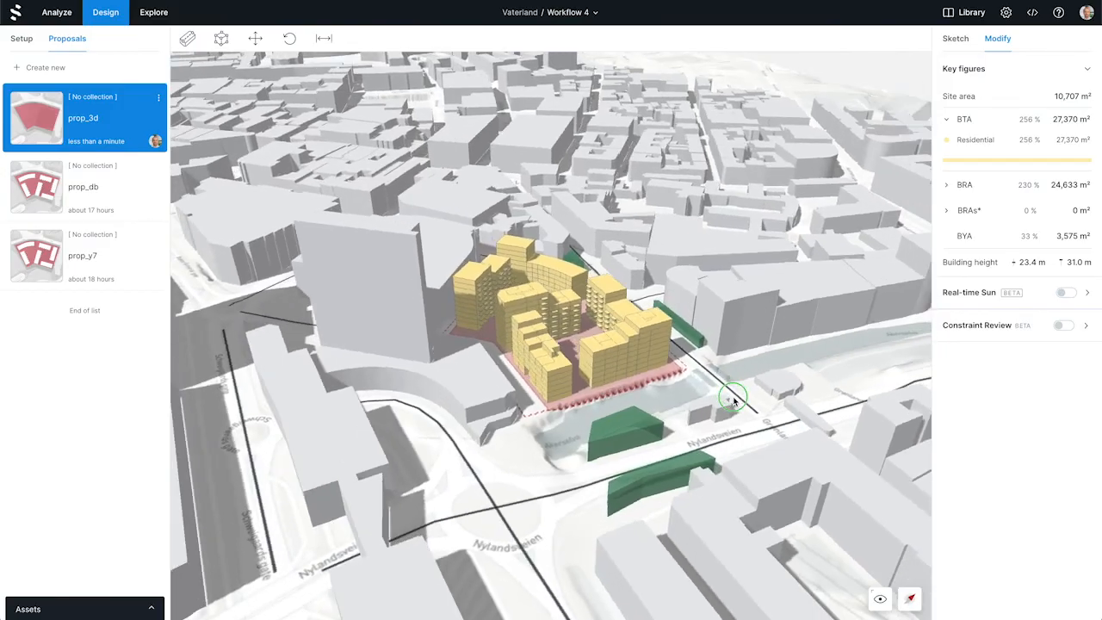